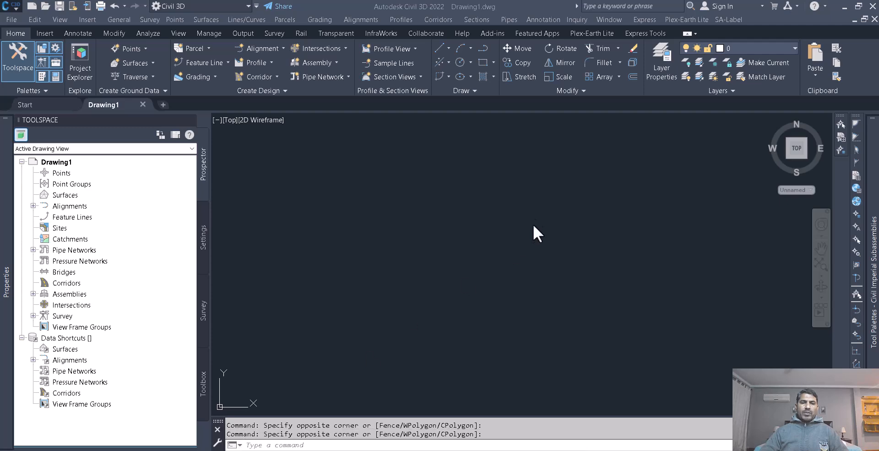
click(525, 212)
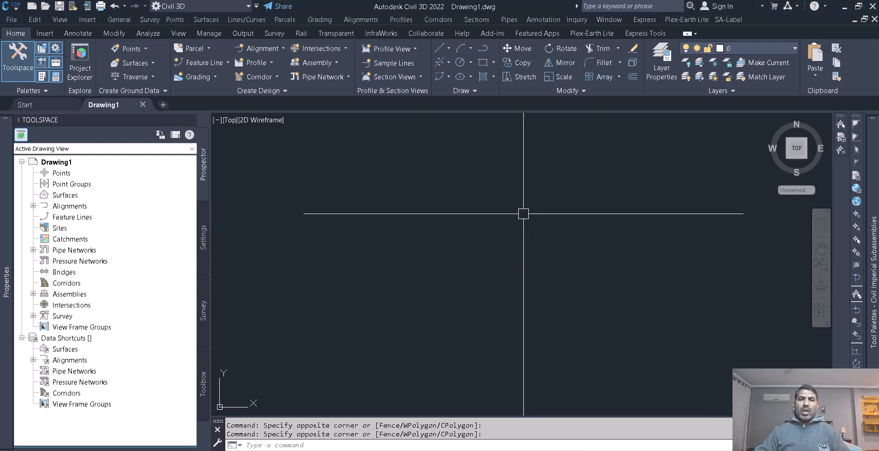
click(524, 214)
click(457, 253)
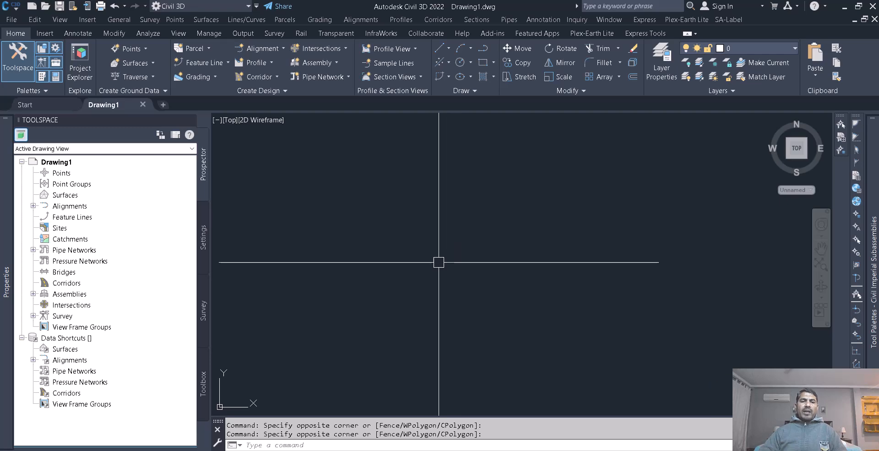
click(406, 272)
click(618, 196)
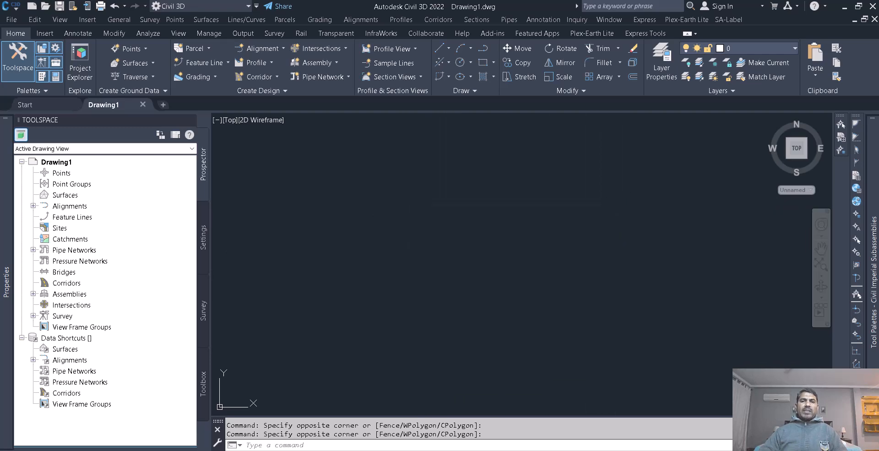
click(569, 198)
click(504, 239)
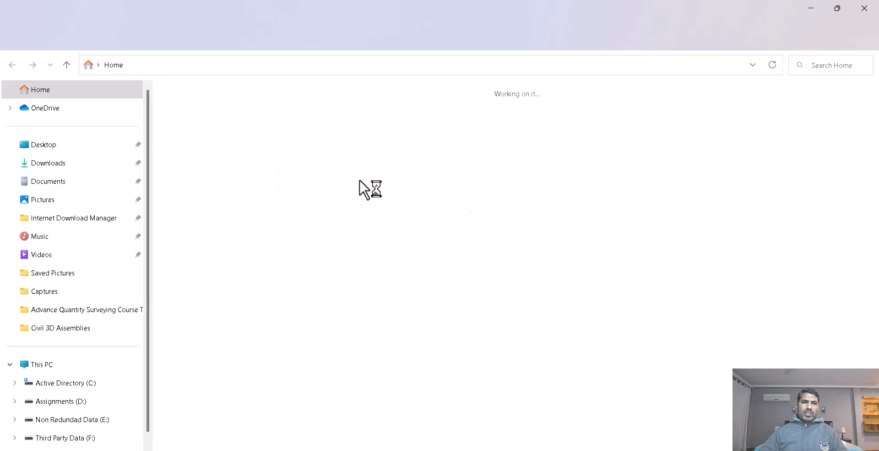
Switch to File Explorer and open the Cross Section Data Excel workbook from the Working Files folder in Videos
click(49, 255)
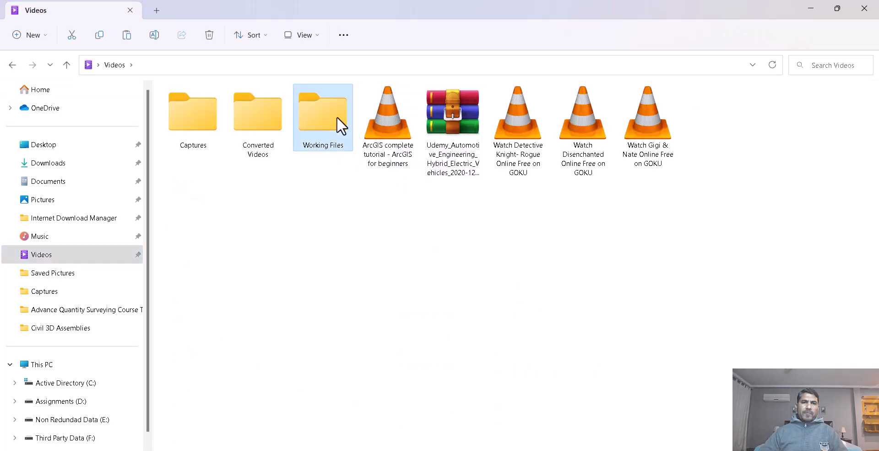
double_click(337, 118)
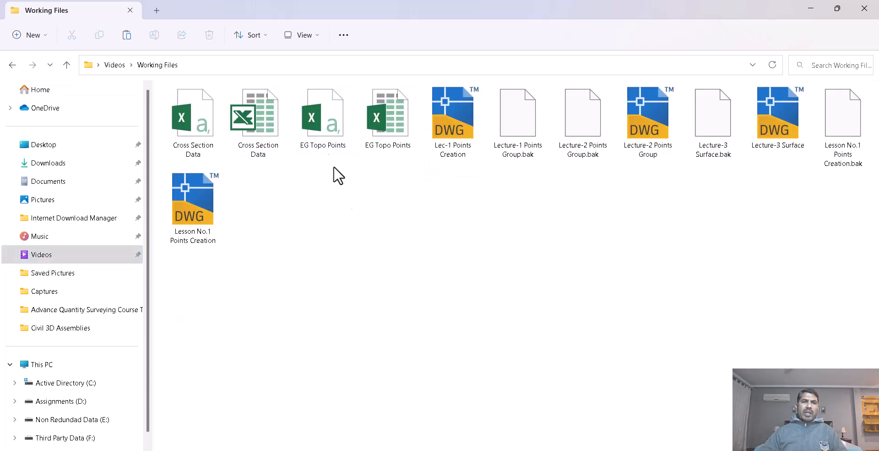
double_click(270, 113)
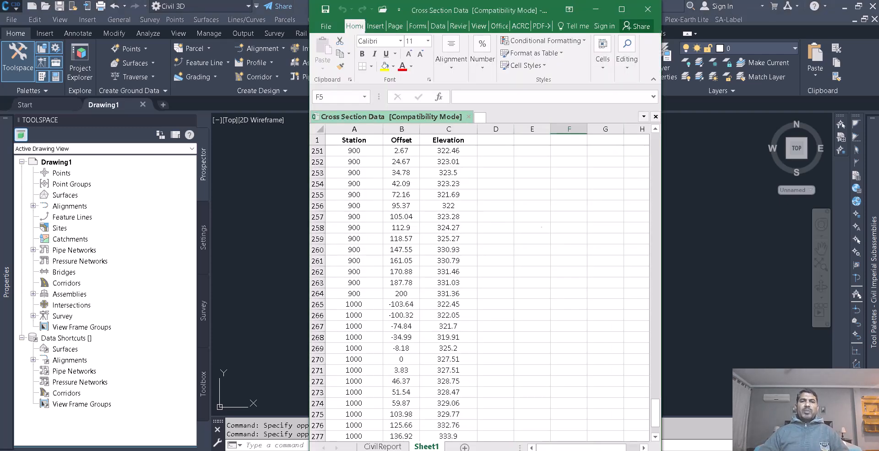
Examine the negative and positive offsets listed for station 0 at the start of the cross section sheet
click(532, 227)
scroll(387, 207, up, 14)
scroll(362, 177, up, 20)
scroll(403, 145, up, 20)
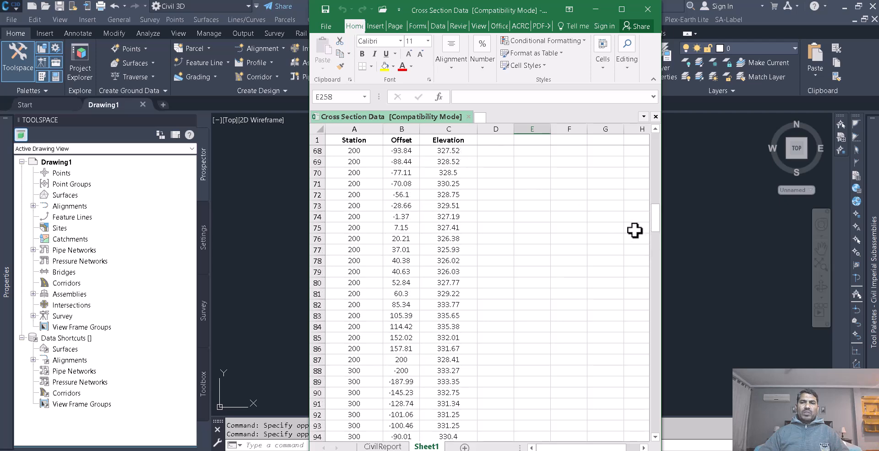
drag(656, 216, 646, 131)
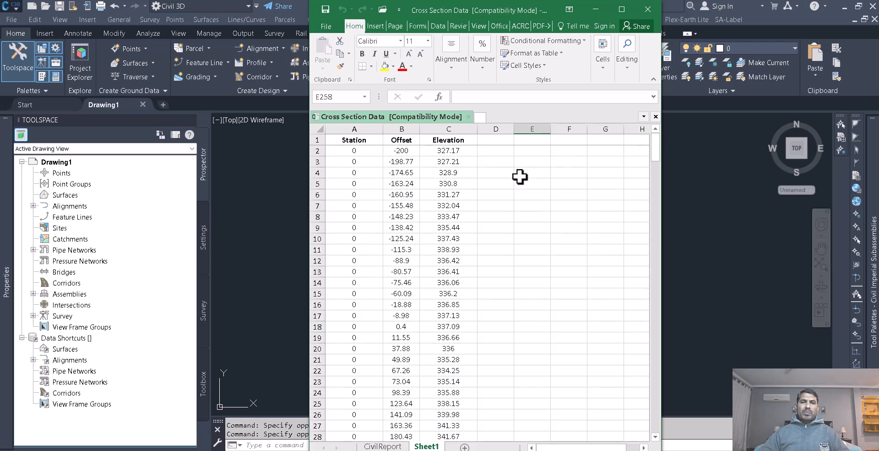
drag(403, 150, 403, 316)
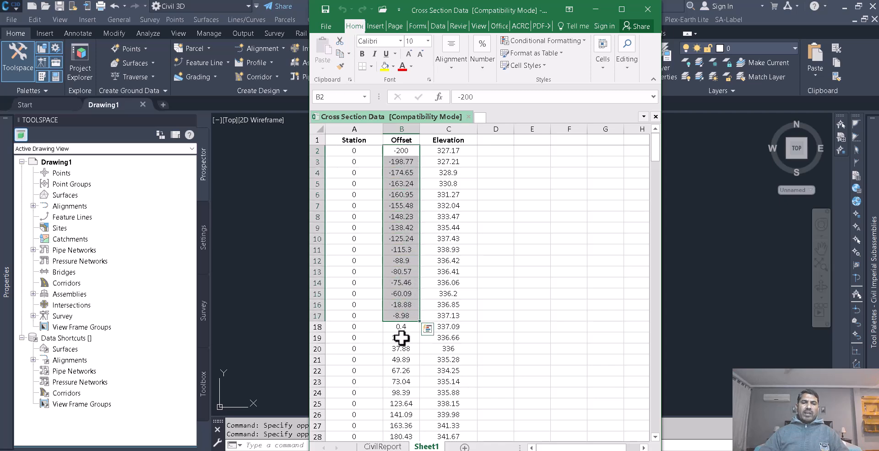
scroll(406, 349, down, 1)
scroll(406, 346, down, 1)
scroll(406, 320, up, 2)
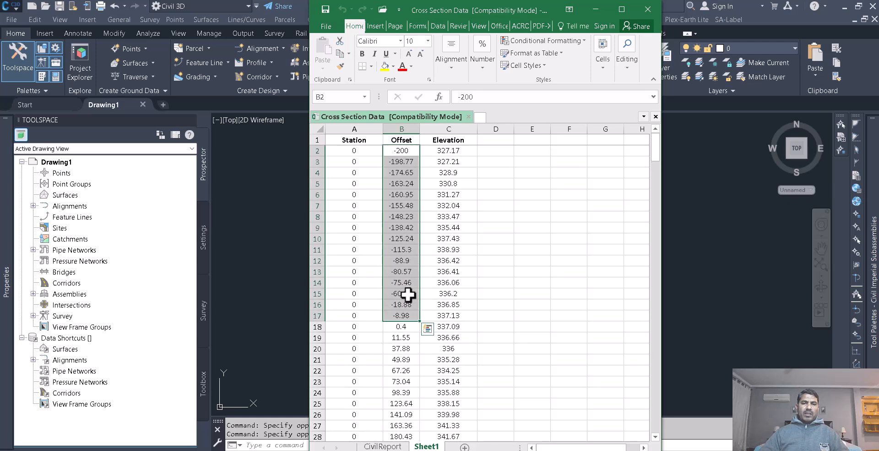
drag(401, 327, 402, 370)
click(493, 326)
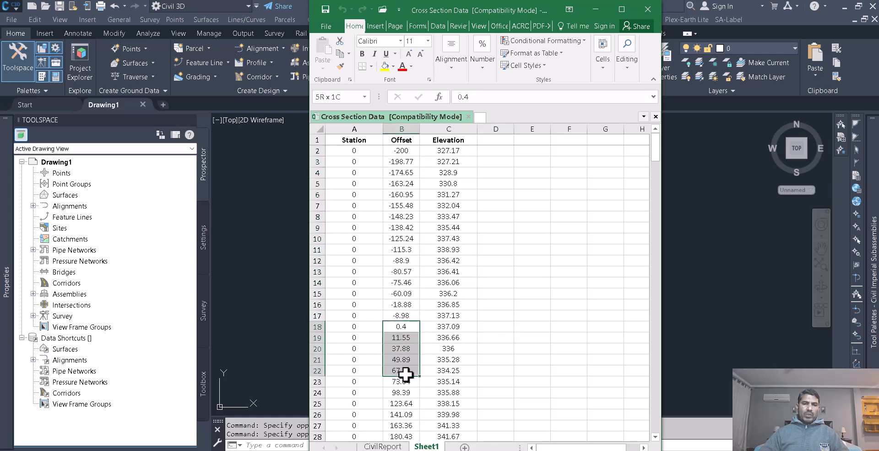
Examine how the Station column groups the offset and elevation rows for stations 0, 100 and 200
click(349, 141)
drag(365, 151, 359, 315)
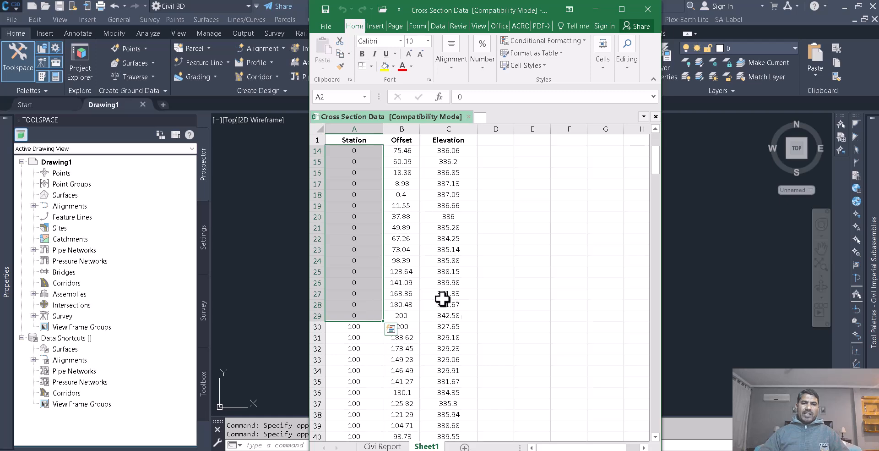
scroll(526, 265, down, 2)
drag(361, 260, 364, 282)
scroll(426, 264, down, 3)
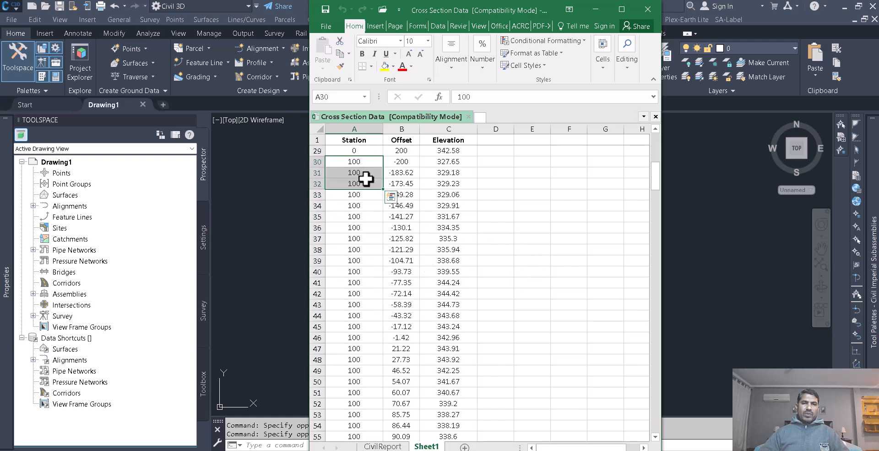
scroll(362, 297, down, 4)
scroll(374, 310, down, 9)
scroll(402, 243, up, 3)
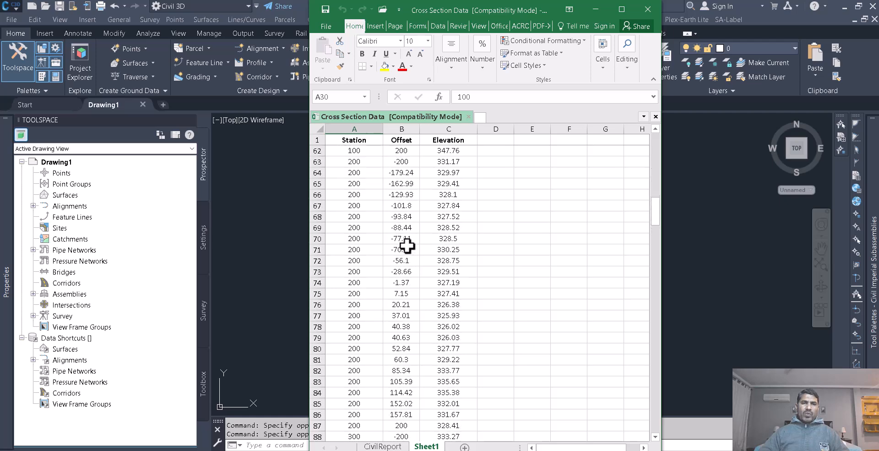
click(402, 204)
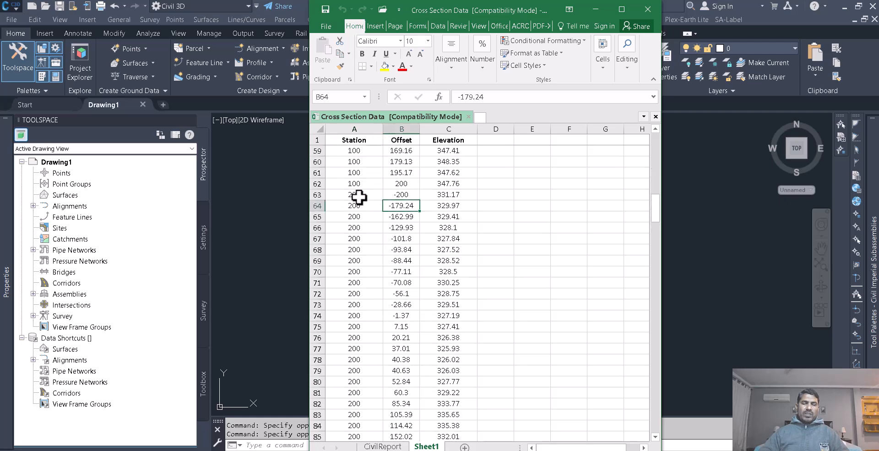
drag(357, 196, 358, 207)
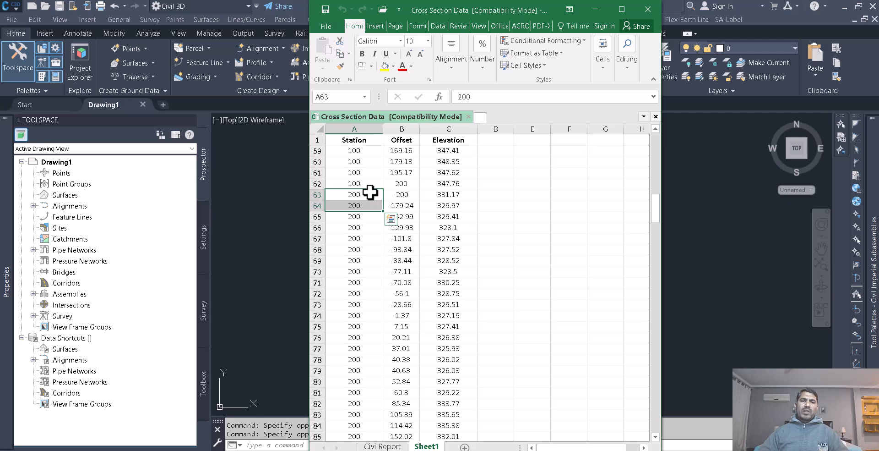
scroll(455, 165, up, 12)
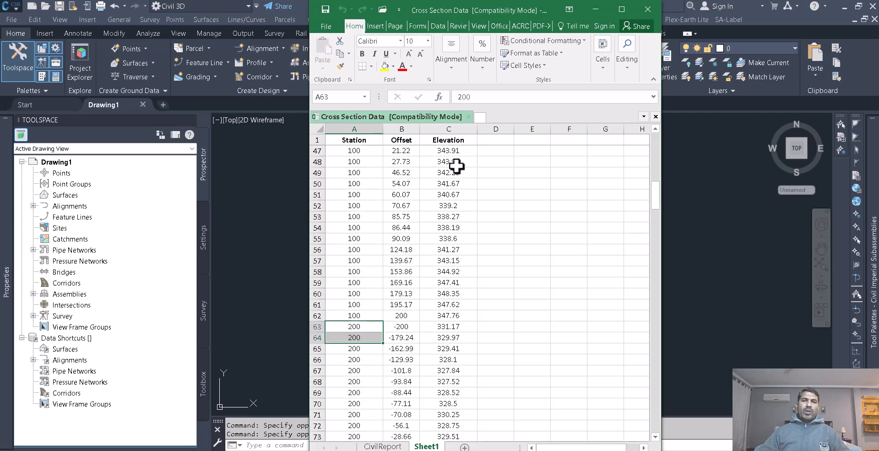
scroll(456, 158, up, 7)
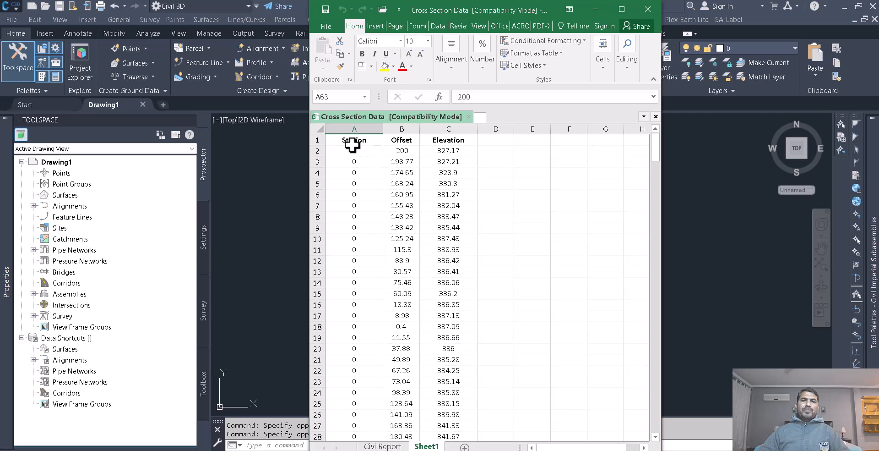
click(479, 183)
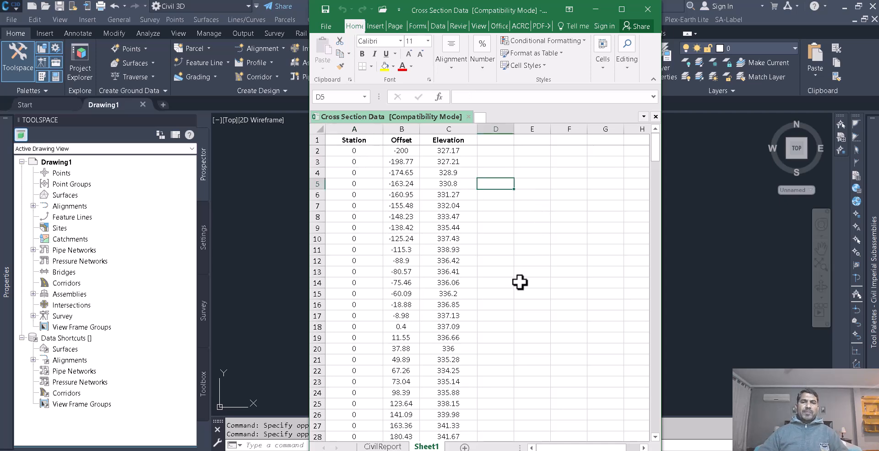
click(502, 239)
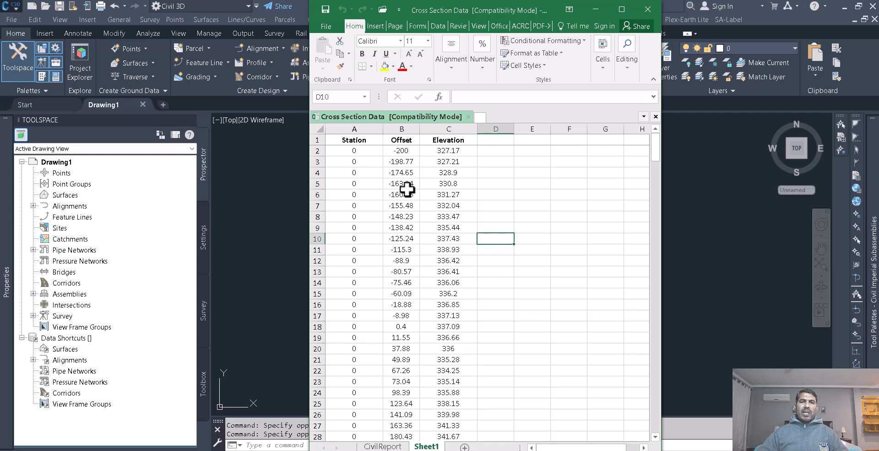
Close the Cross Section Data workbook and open the EG Topo Points Excel workbook from the Working Files folder
click(648, 9)
key(alt+Tab)
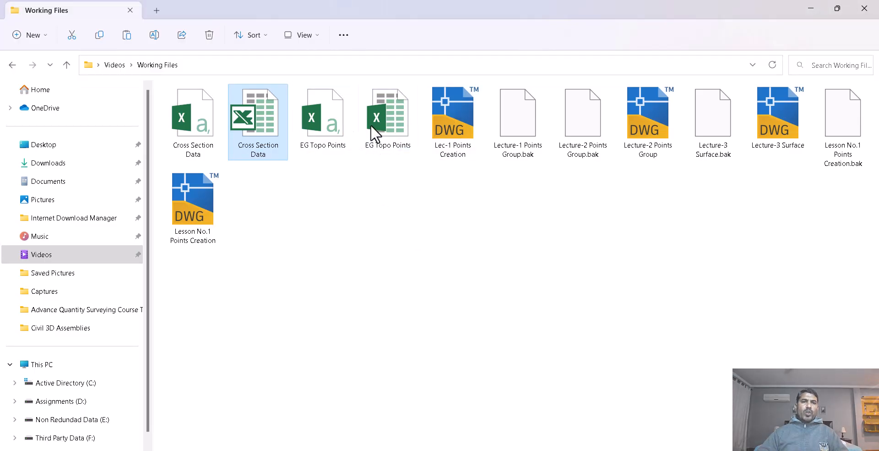
double_click(389, 126)
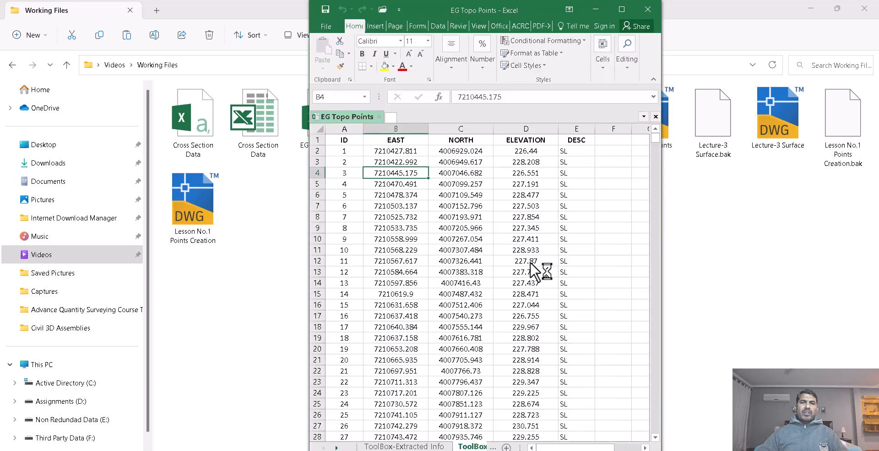
Maximize the EG Topo Points workbook window
click(581, 161)
click(426, 183)
click(613, 14)
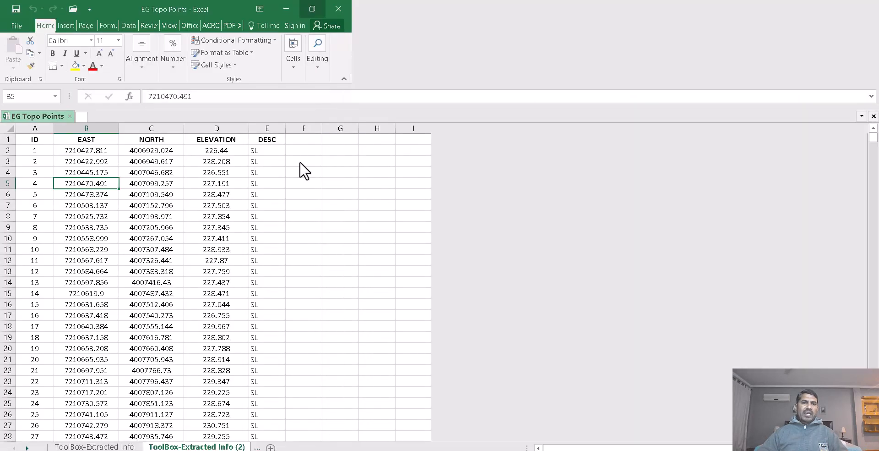
click(303, 162)
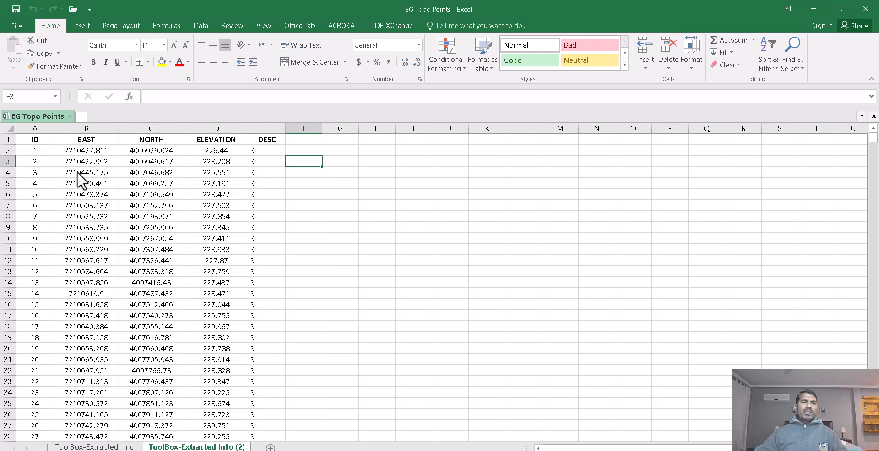
Examine the ID, EAST, NORTH and ELEVATION columns of the topographic points sheet
click(34, 138)
click(39, 150)
click(44, 161)
click(39, 173)
click(36, 204)
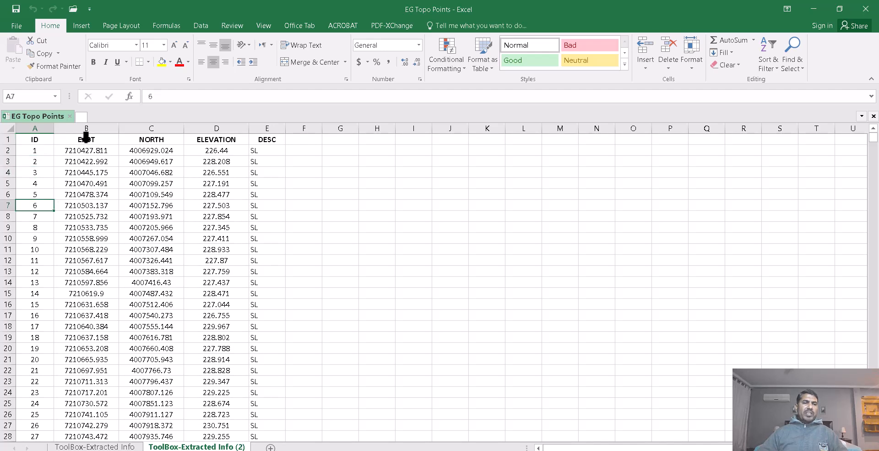
click(86, 139)
click(87, 172)
click(94, 140)
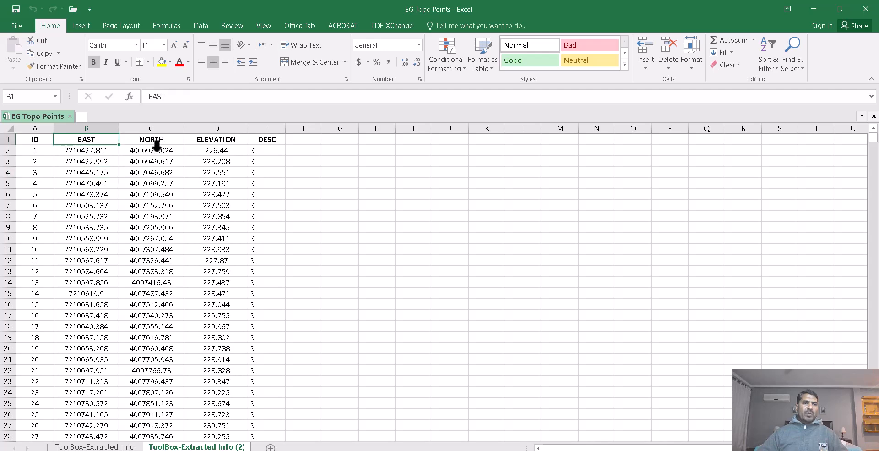
click(155, 140)
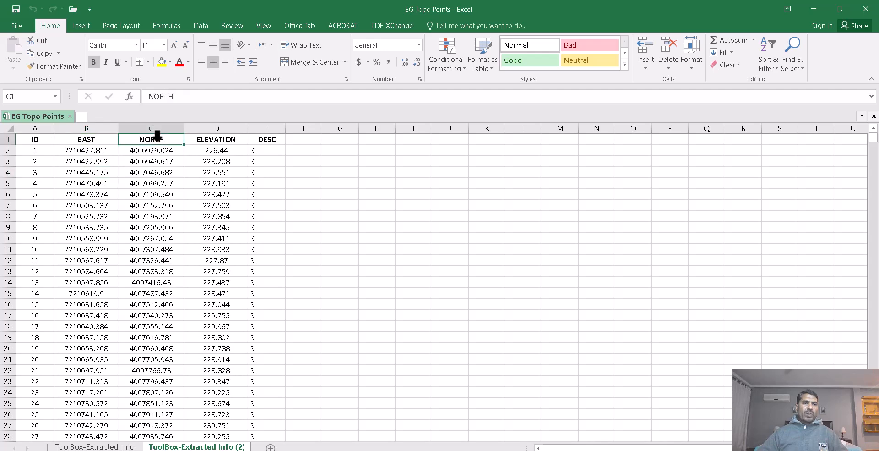
click(223, 137)
Examine the description codes in the DESC column, from the first points down to the BDY and BLD rows
click(270, 137)
click(268, 194)
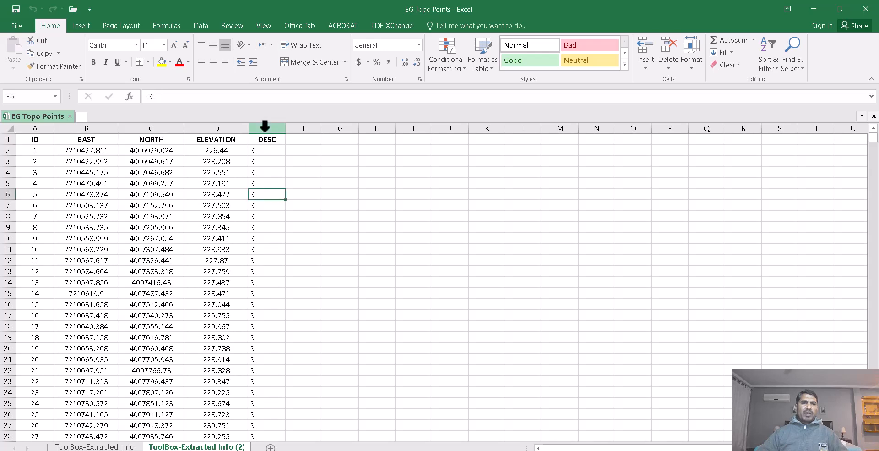
click(265, 126)
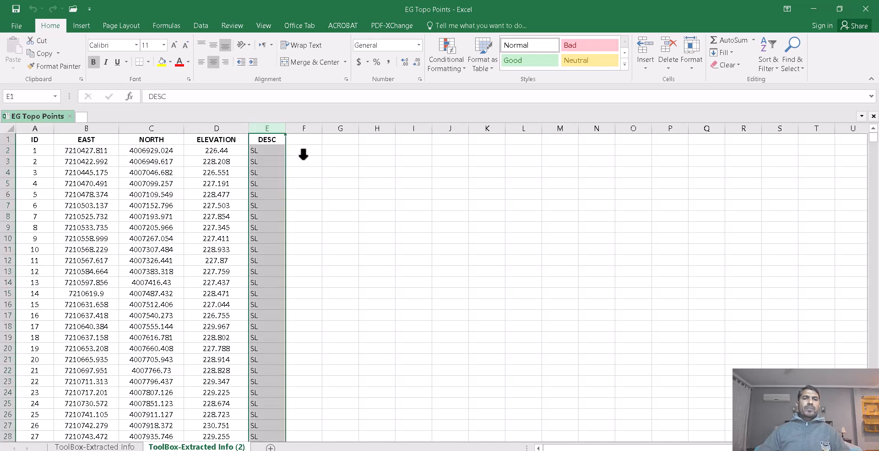
click(296, 171)
click(270, 136)
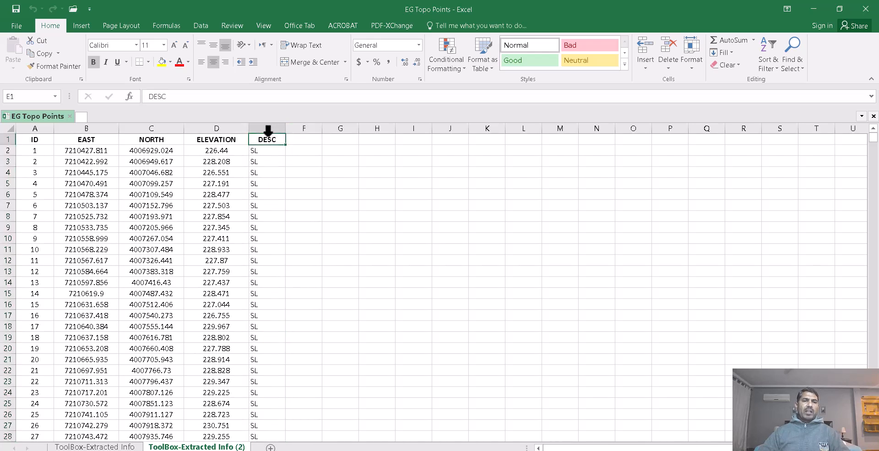
click(270, 127)
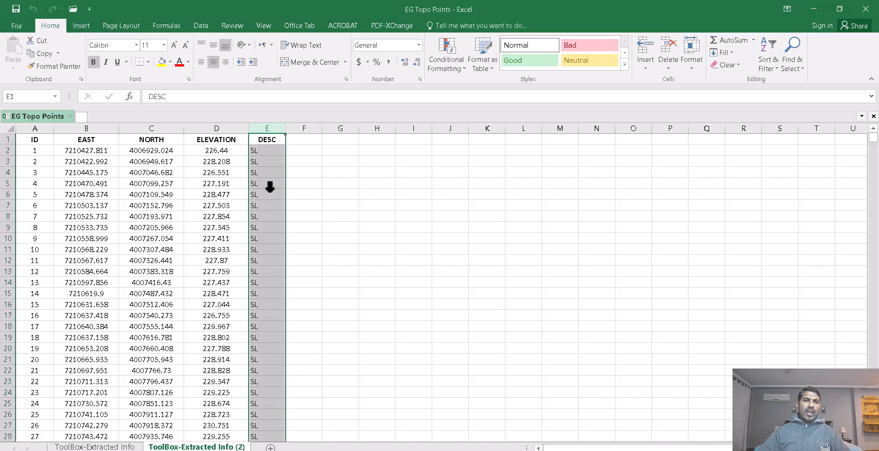
click(261, 173)
click(263, 211)
scroll(285, 266, down, 11)
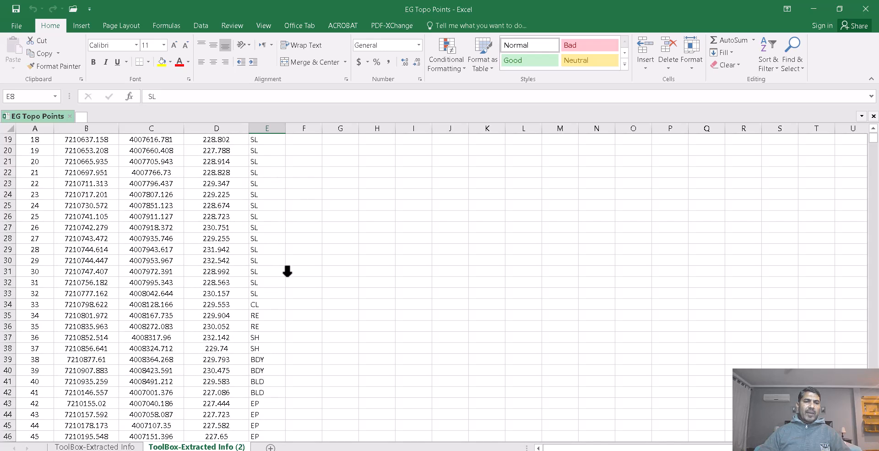
click(260, 248)
click(267, 212)
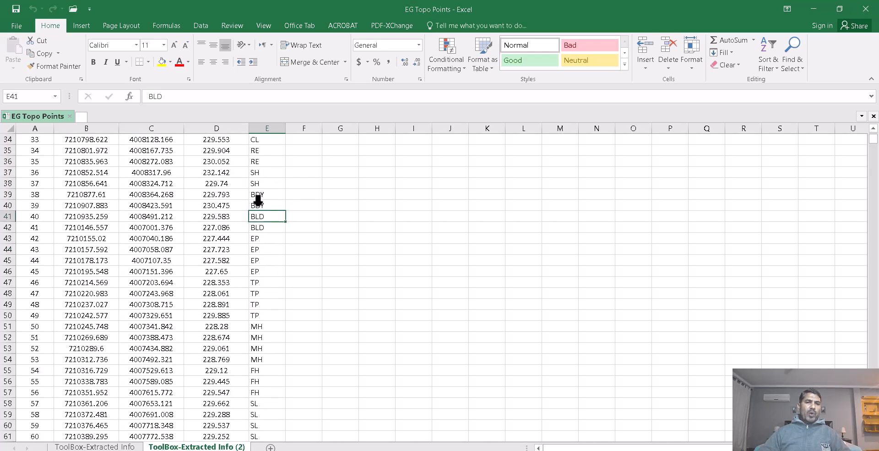
click(264, 203)
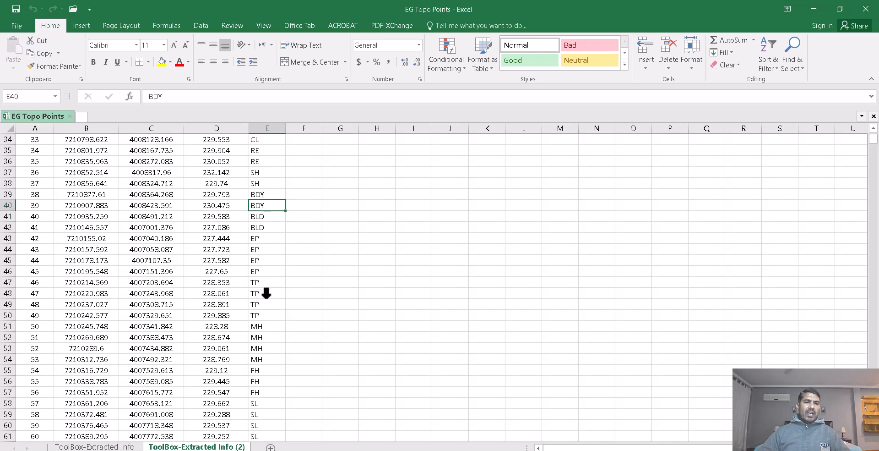
Examine the TP, MH, FH and SL description codes further down the DESC column of the topographic points sheet
click(262, 292)
scroll(262, 288, down, 3)
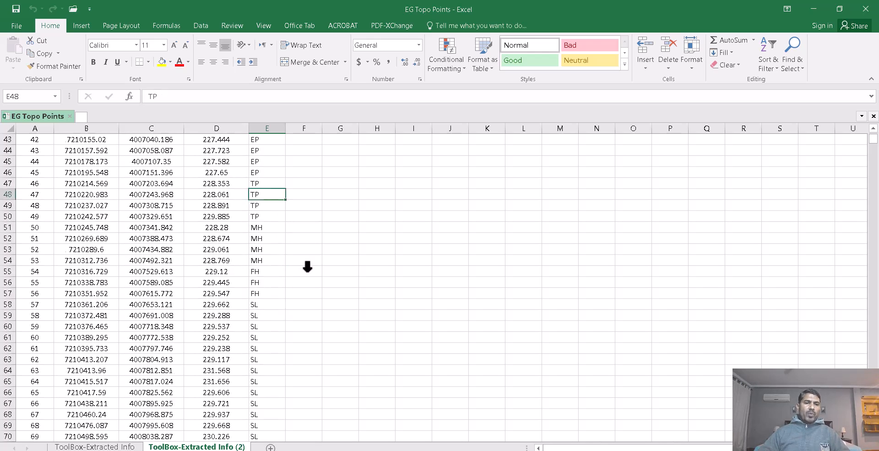
click(262, 224)
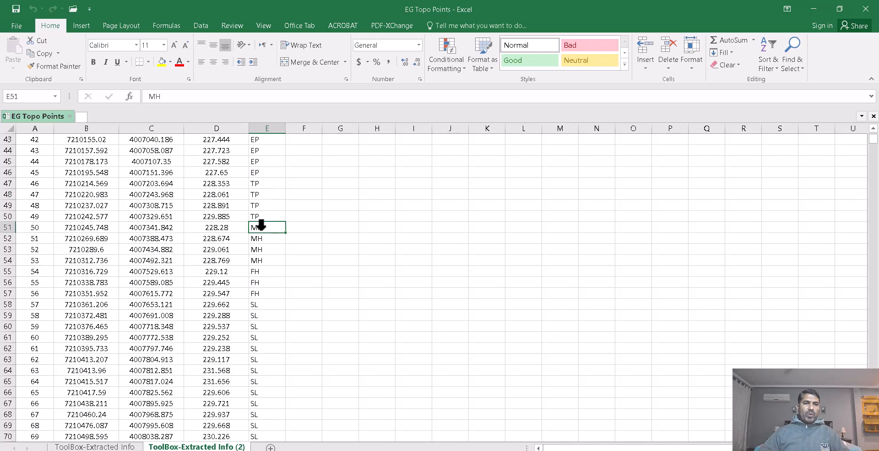
scroll(309, 264, down, 1)
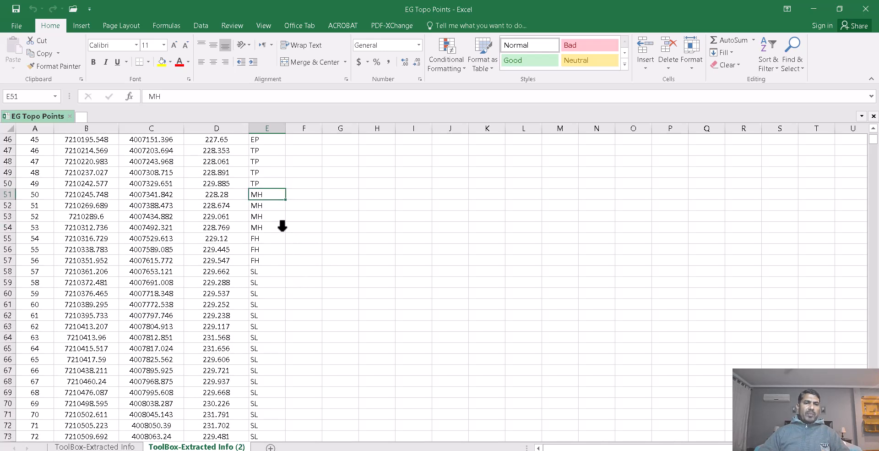
scroll(284, 235, down, 1)
click(255, 204)
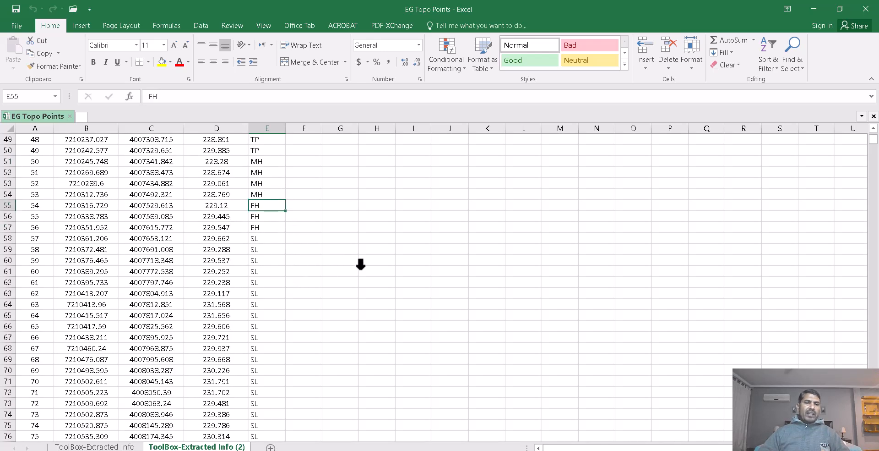
scroll(304, 257, down, 1)
click(254, 228)
scroll(277, 273, up, 17)
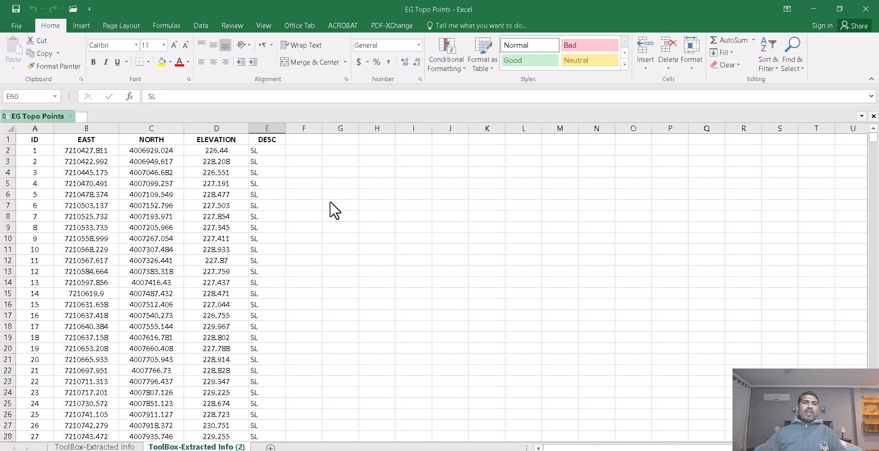
Close the EG Topo Points workbook and switch to Drawing1 in Civil 3D
click(866, 11)
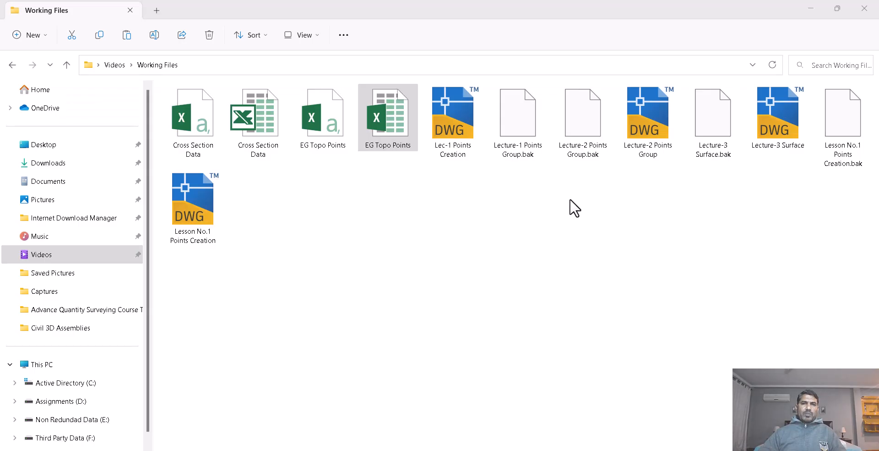
click(814, 13)
click(530, 194)
click(379, 279)
click(365, 281)
click(586, 222)
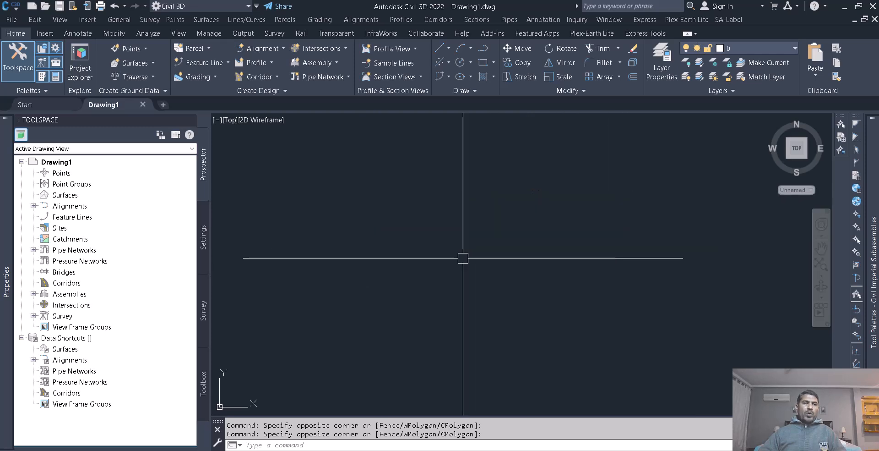
click(499, 206)
click(393, 304)
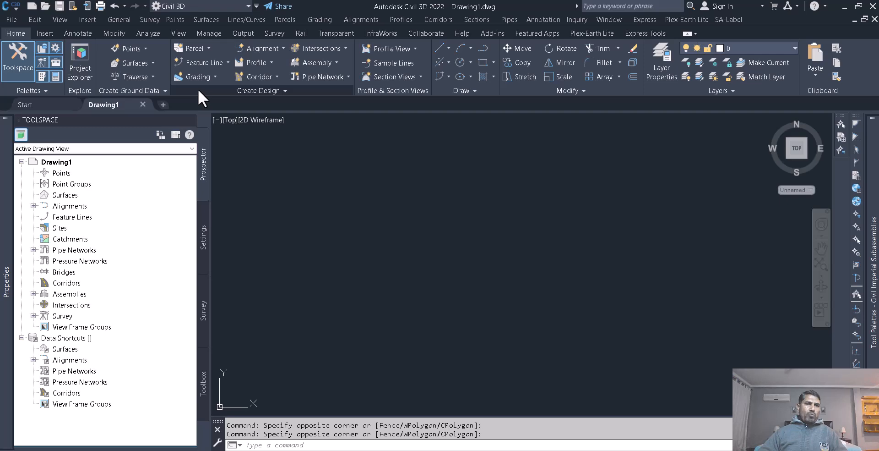
Open the Point Creation Tools and move the Create Points window over the drawing area
click(145, 47)
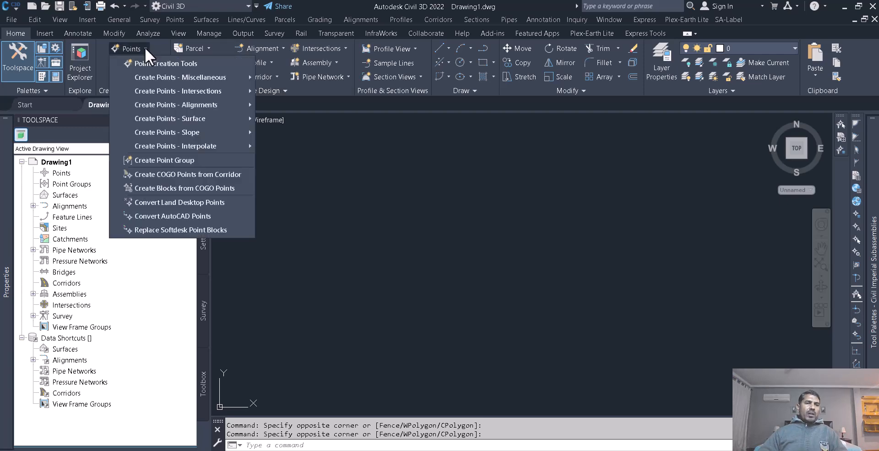
click(163, 64)
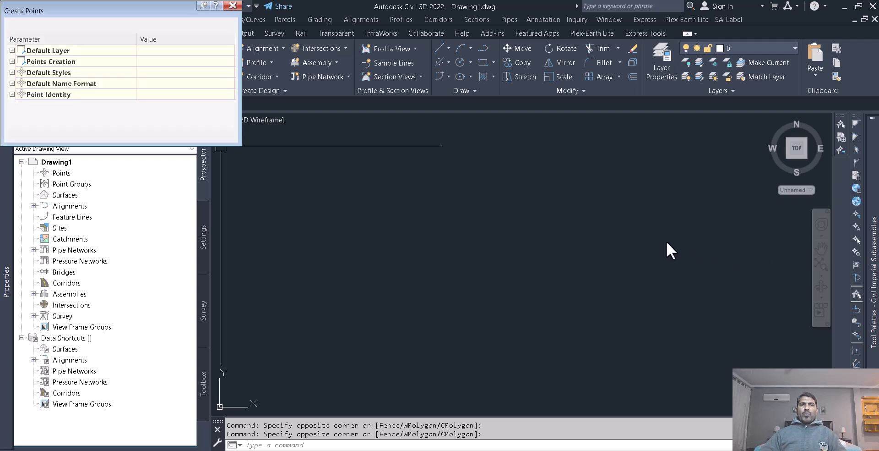
drag(168, 11, 519, 145)
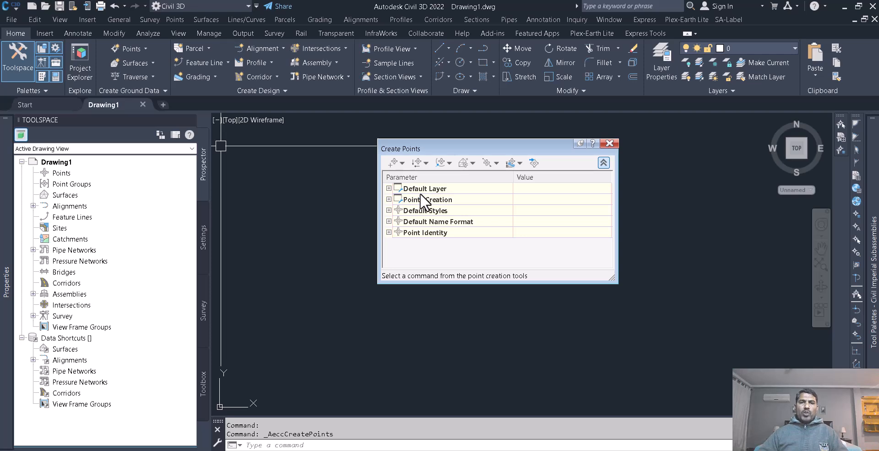
Examine the Default Layer, Points Creation and Default Styles parameters for new points, including the Prompt For Elevations options
click(388, 187)
click(546, 201)
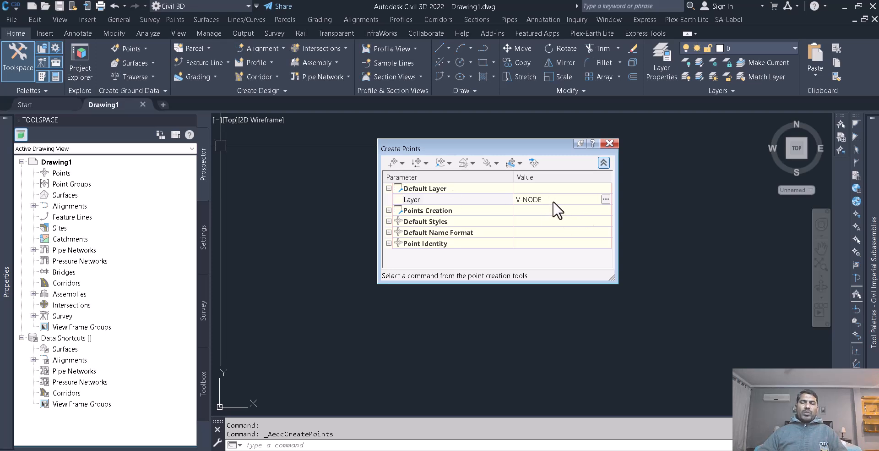
click(388, 188)
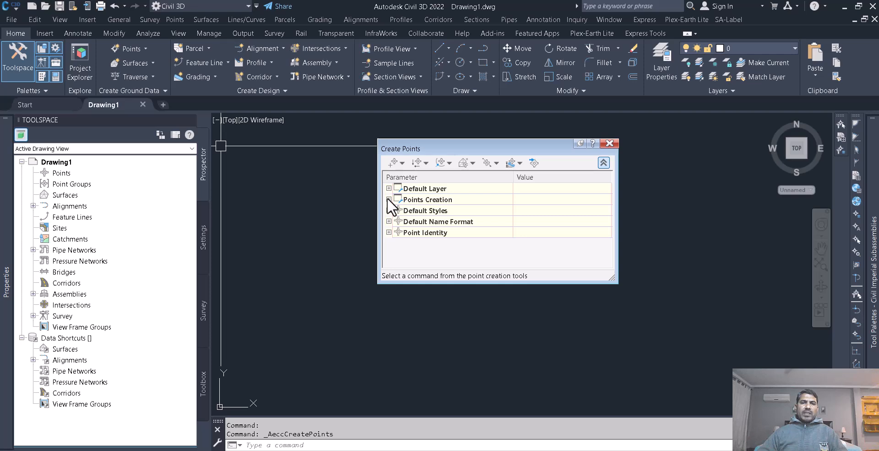
click(389, 199)
click(537, 242)
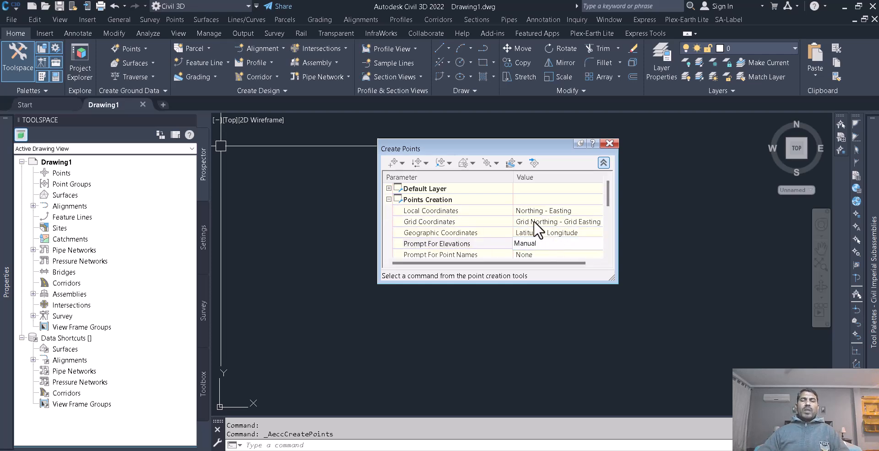
scroll(537, 225, down, 1)
click(521, 207)
scroll(520, 206, down, 1)
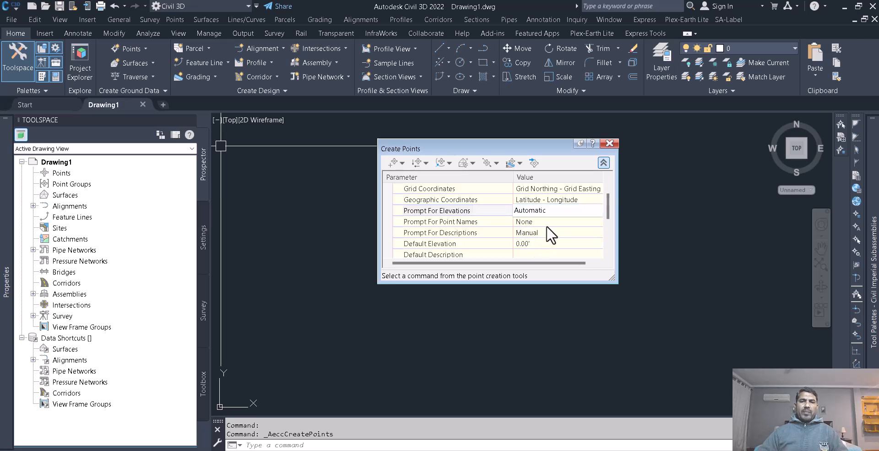
scroll(398, 202, up, 2)
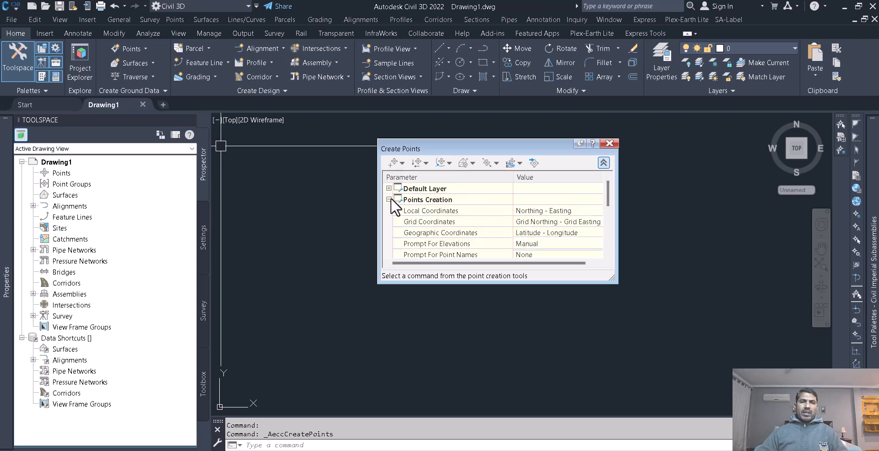
click(390, 199)
click(389, 210)
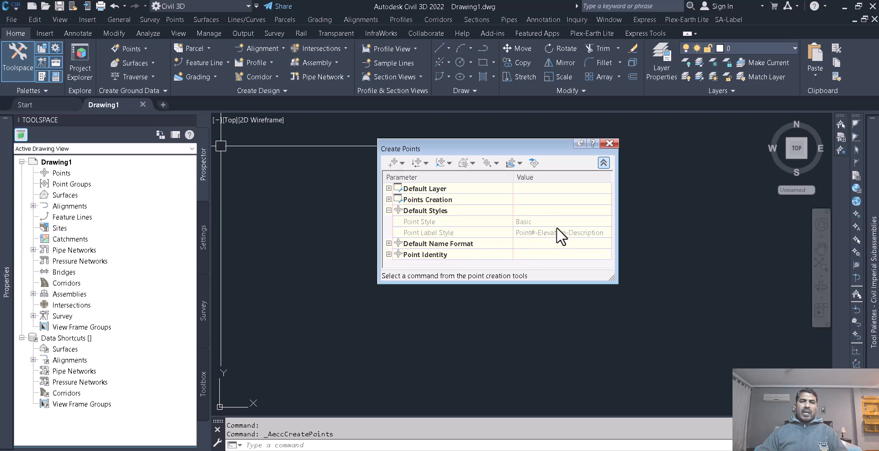
click(389, 210)
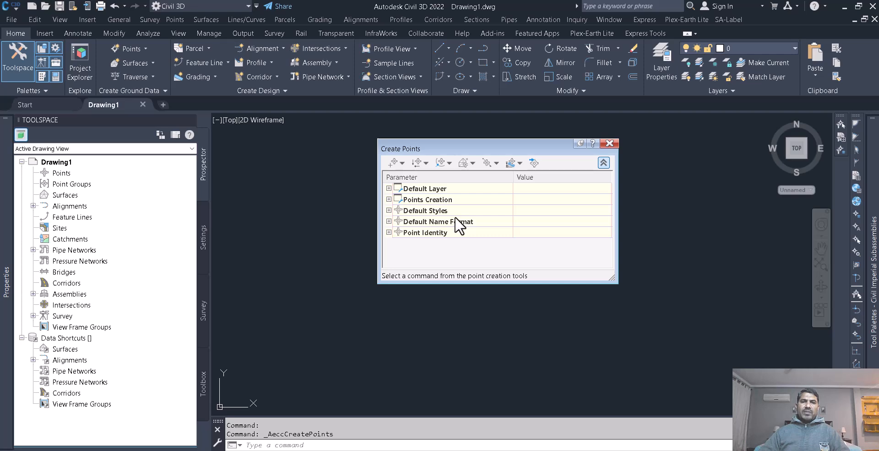
Collapse the Create Points parameter list and start choosing a source file for importing points
click(604, 162)
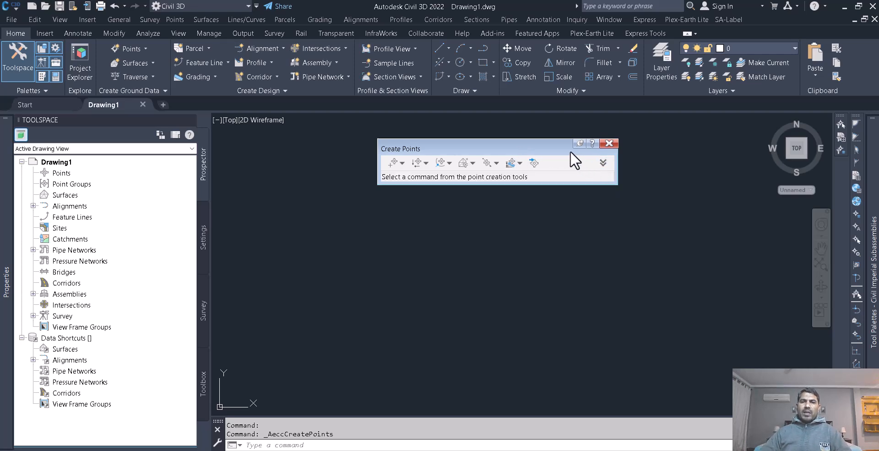
click(534, 163)
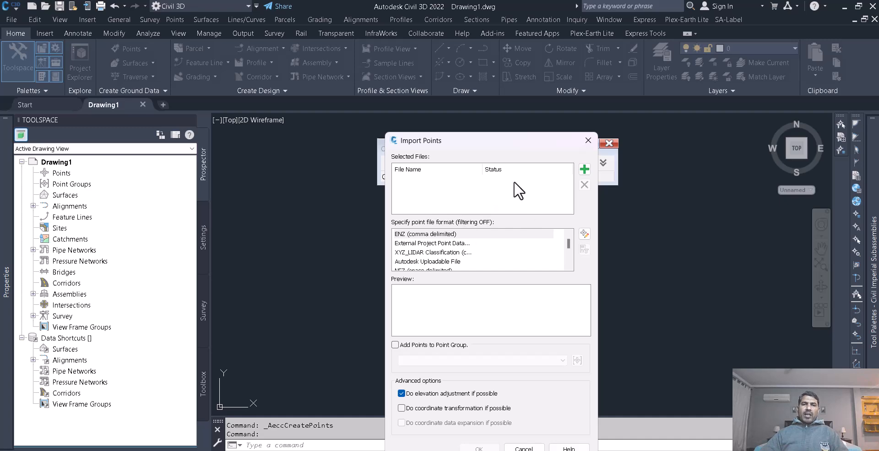
click(584, 170)
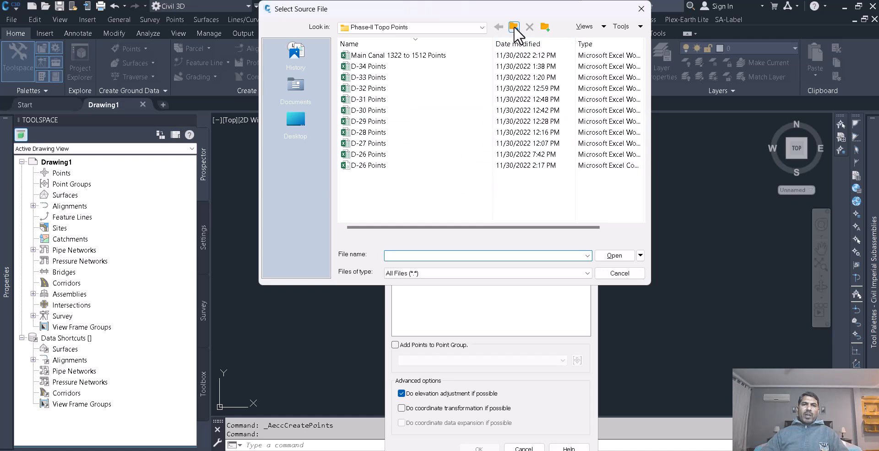
Browse the D: drive to Civil 3D Training 2015, Working Files, and open the Learning AutoCAD Civil 3D 2015 - Working Files folder
click(442, 28)
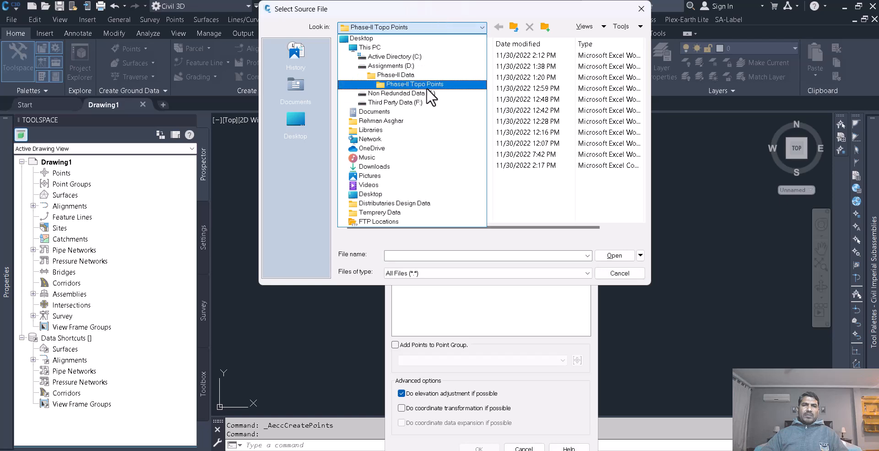
click(395, 68)
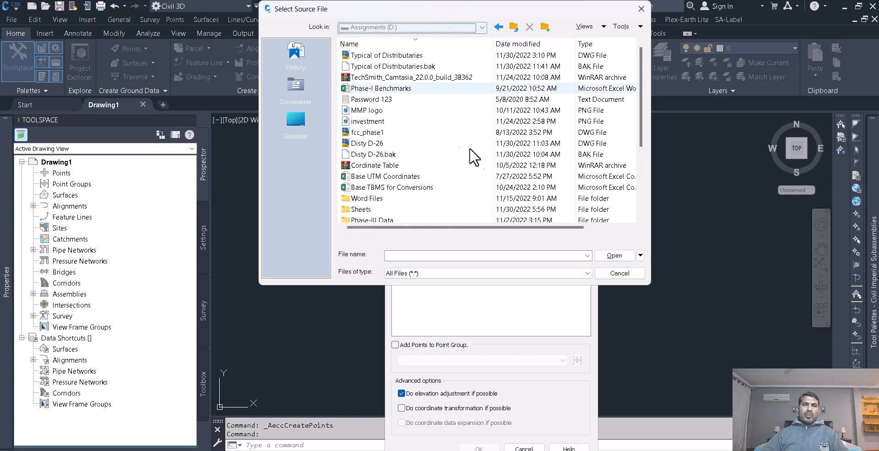
scroll(436, 133, down, 5)
double_click(403, 199)
scroll(438, 173, down, 15)
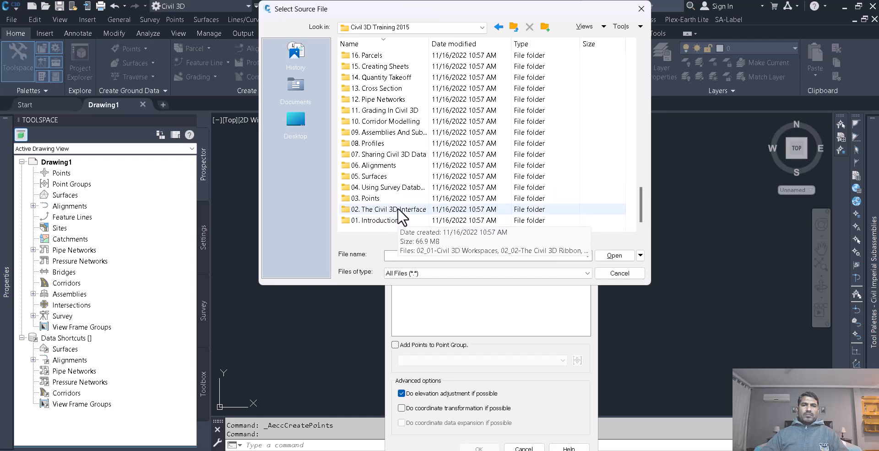
scroll(399, 210, up, 2)
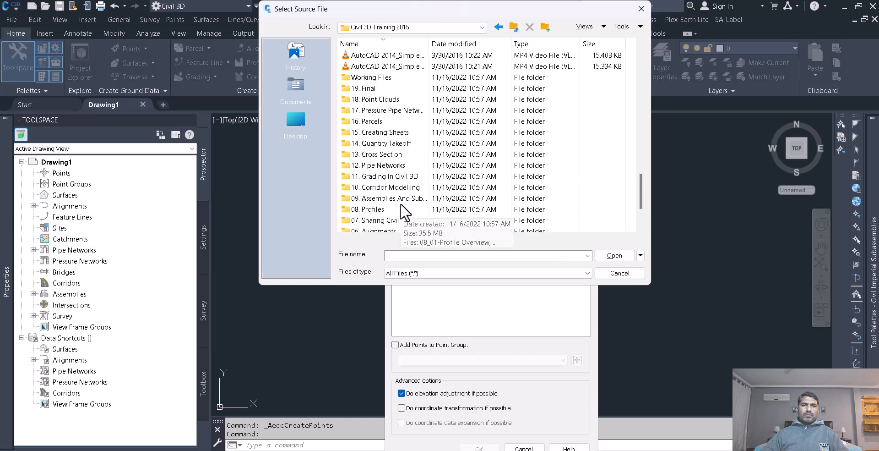
double_click(379, 78)
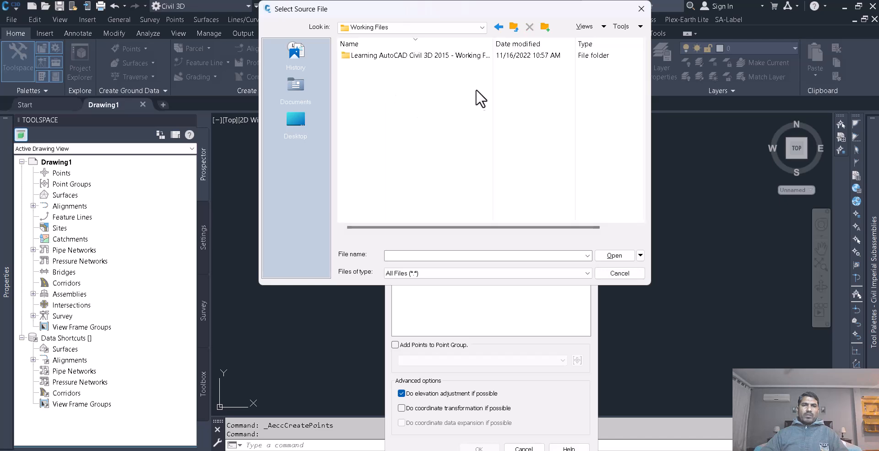
double_click(433, 56)
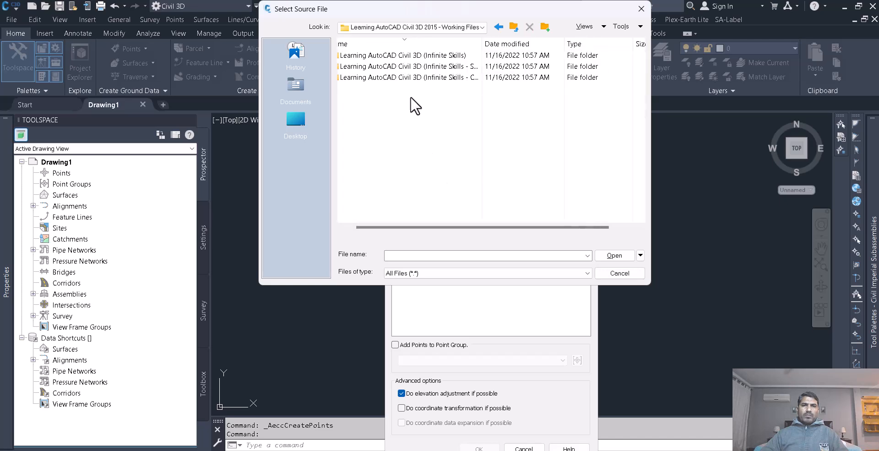
double_click(413, 77)
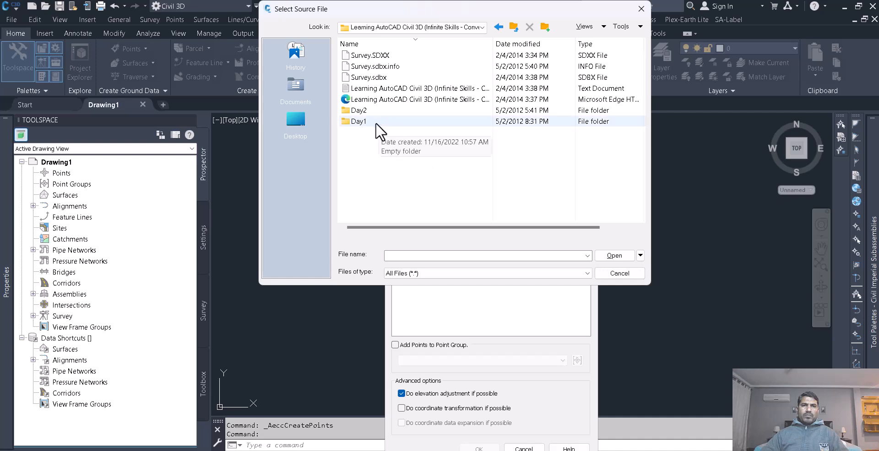
key(BackSpace)
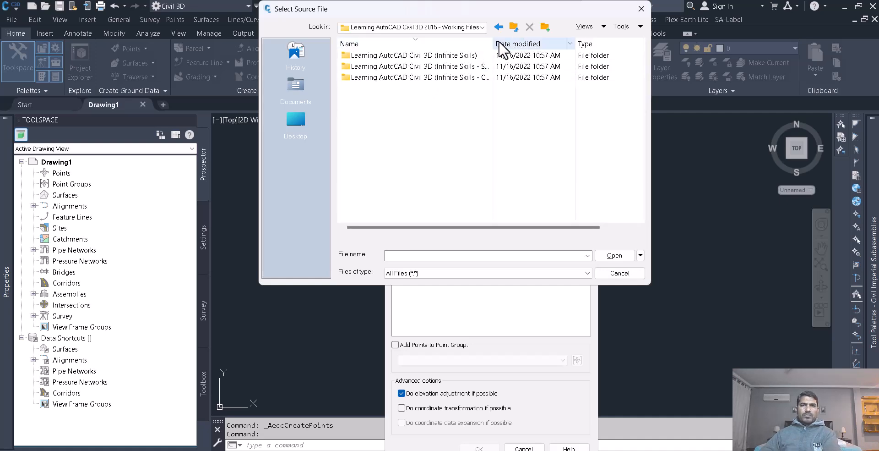
drag(493, 43, 605, 44)
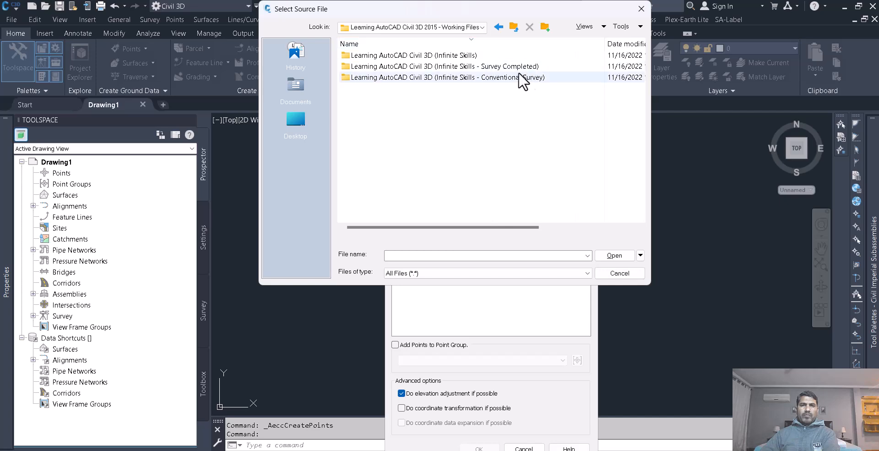
Add the Points-EG CSV file from the Survey folder inside Learning AutoCAD Civil 3D (Infinite Skills) as the import source
double_click(472, 55)
double_click(362, 55)
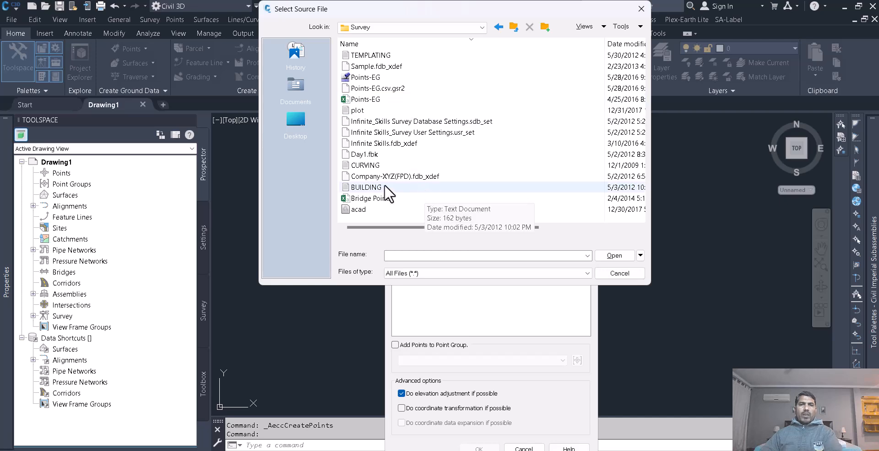
click(372, 99)
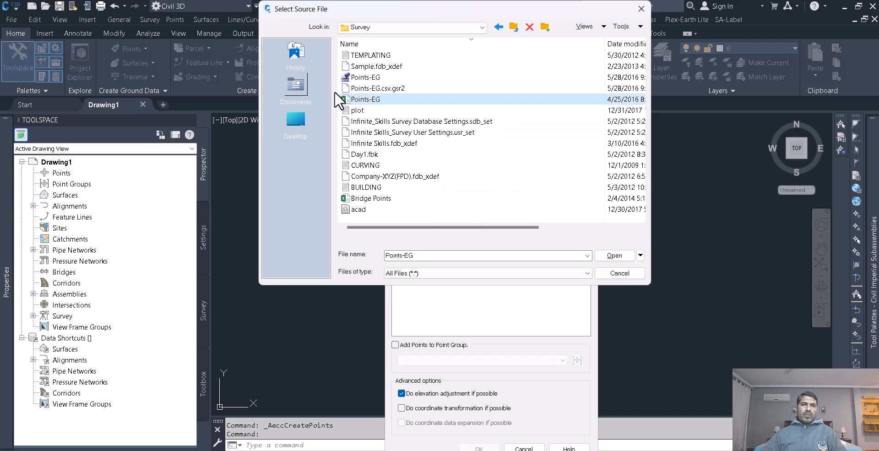
click(609, 255)
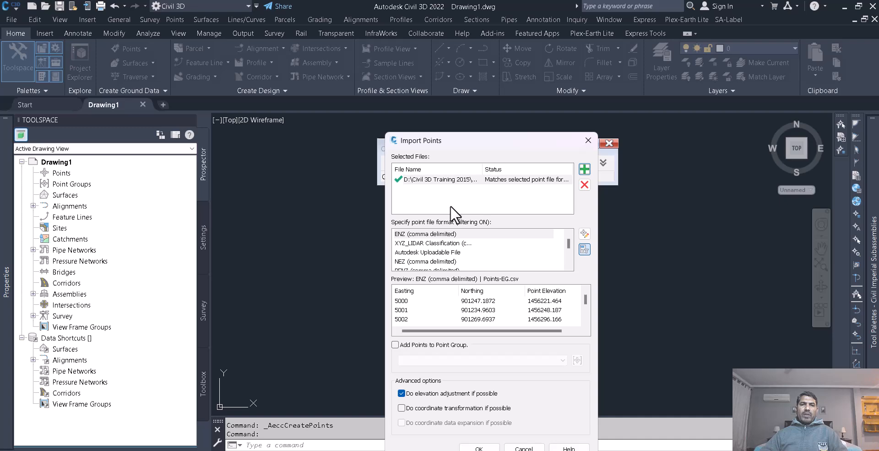
Set the point file format for the import to PNEZD (comma delimited)
click(568, 265)
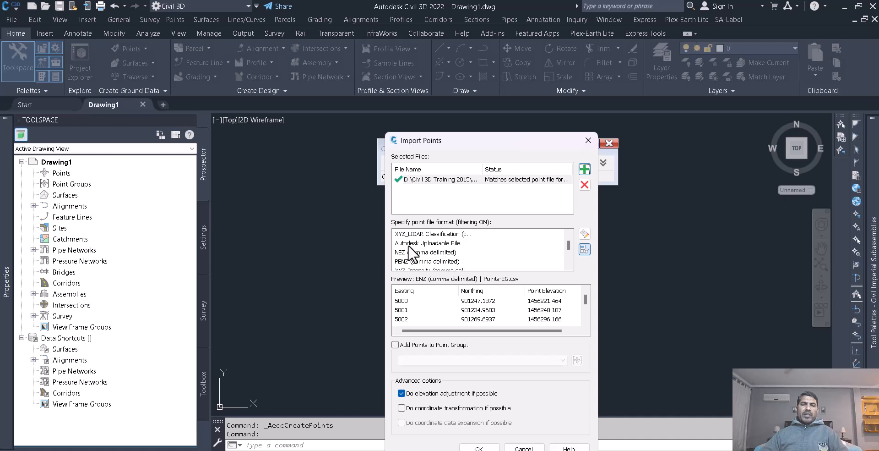
scroll(454, 261, down, 2)
click(418, 262)
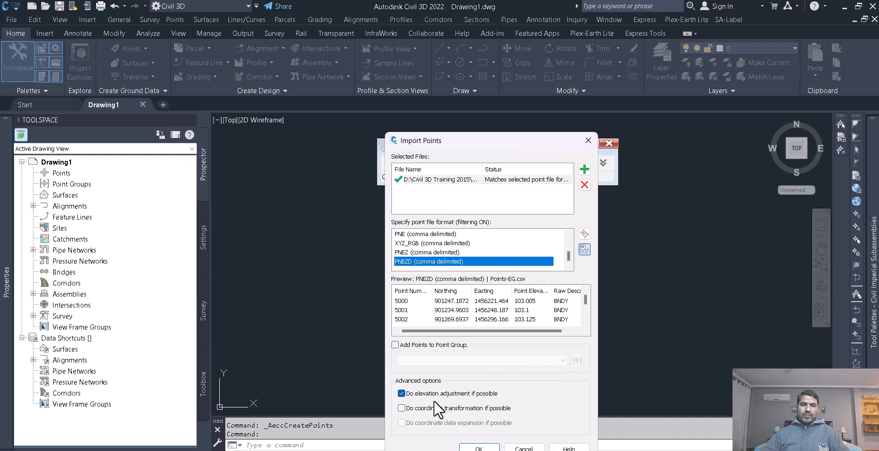
Run the point import with elevation adjustment enabled and close the Create Points tools
drag(504, 142, 507, 105)
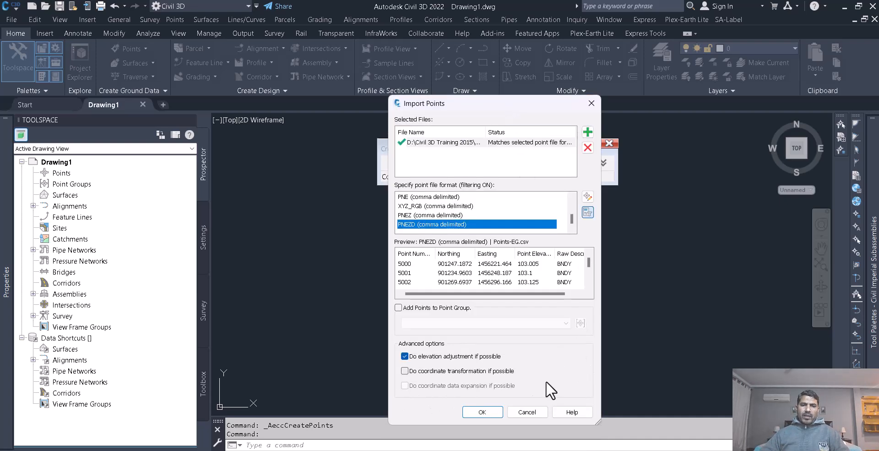
click(482, 412)
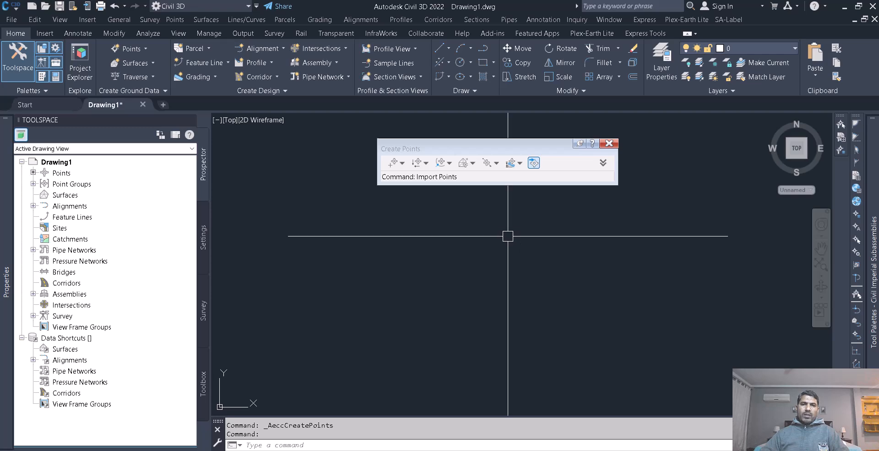
click(609, 143)
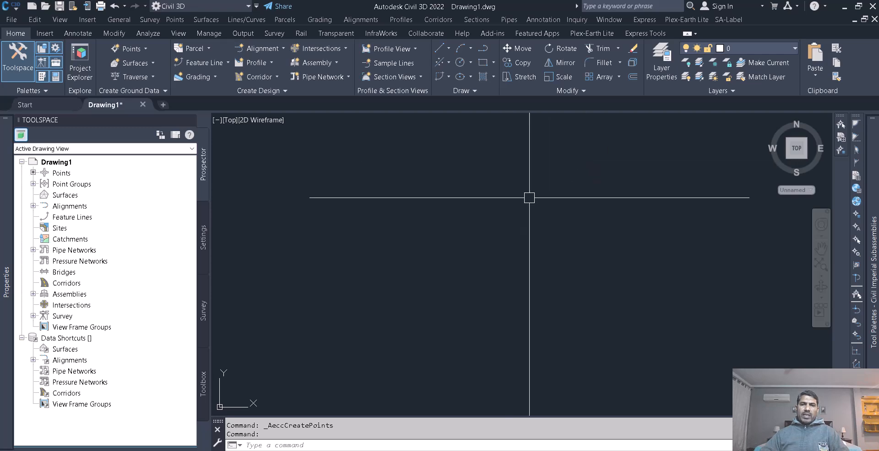
Zoom to the drawing extents and examine the imported survey points along the strip
middle_click(452, 249)
middle_click(452, 249)
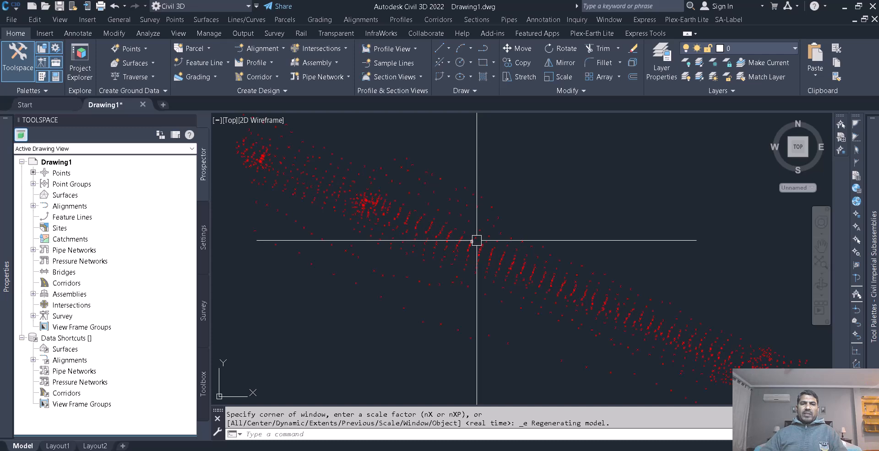
scroll(385, 192, down, 5)
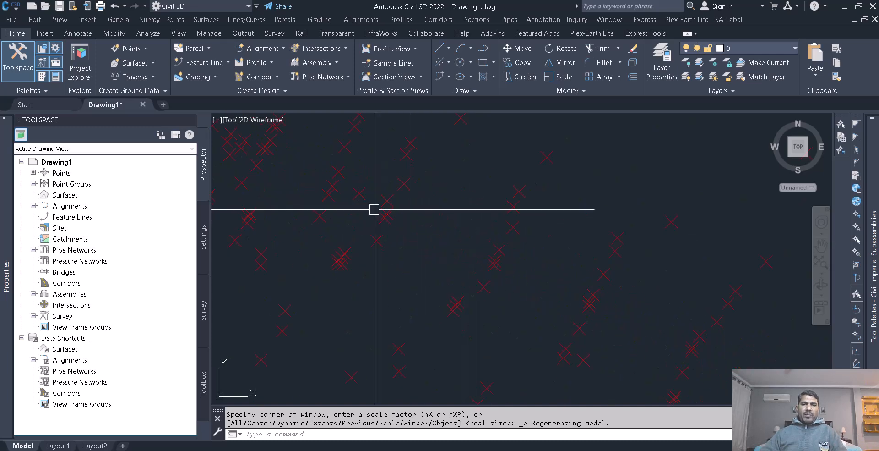
scroll(562, 266, up, 6)
scroll(506, 246, down, 4)
scroll(546, 241, up, 5)
scroll(658, 241, down, 5)
scroll(642, 247, down, 2)
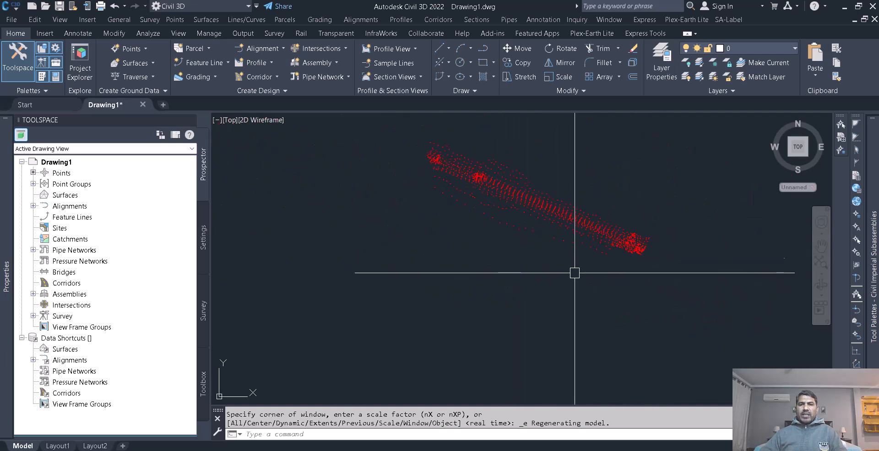
click(520, 285)
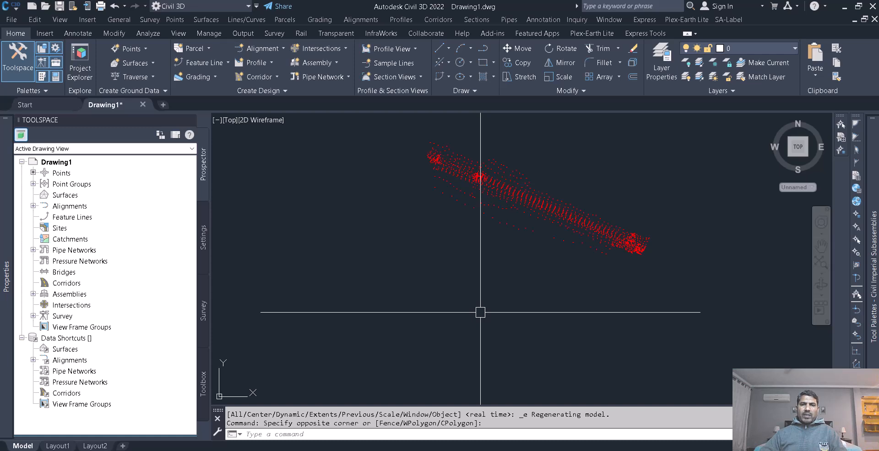
click(483, 291)
click(438, 336)
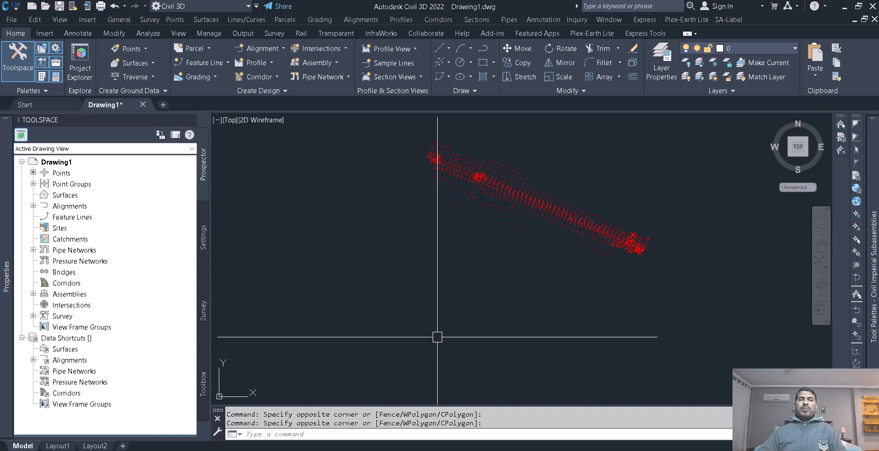
click(412, 243)
click(394, 280)
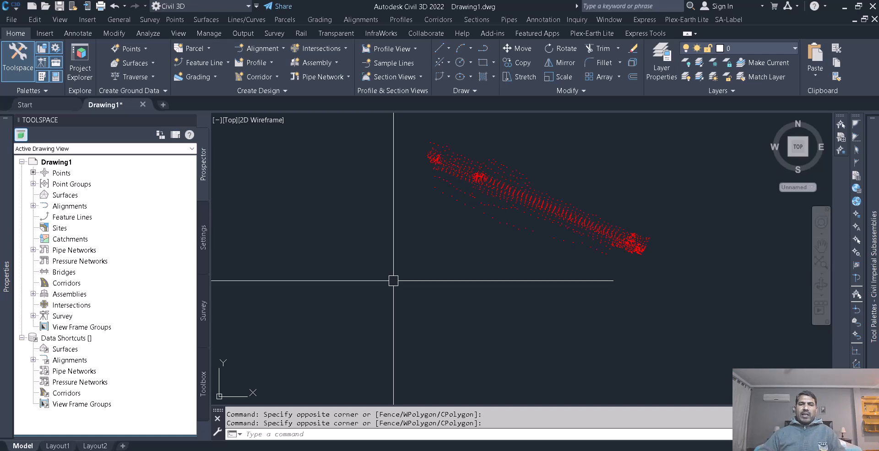
Inspect the point markers at both ends of the survey strip up close
scroll(462, 162, up, 5)
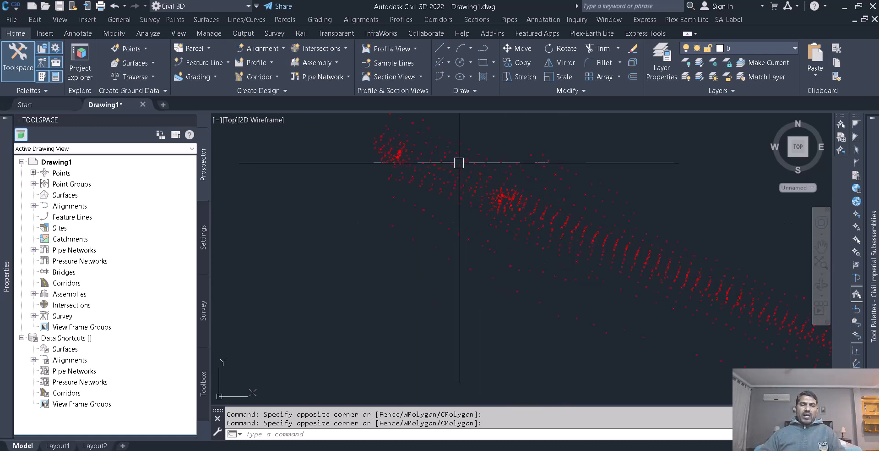
scroll(358, 271, down, 5)
scroll(563, 307, up, 5)
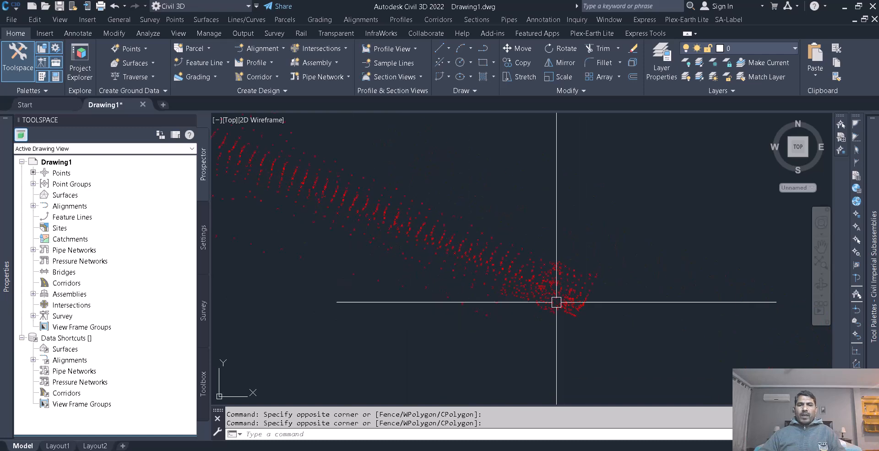
scroll(656, 275, down, 3)
scroll(658, 287, down, 4)
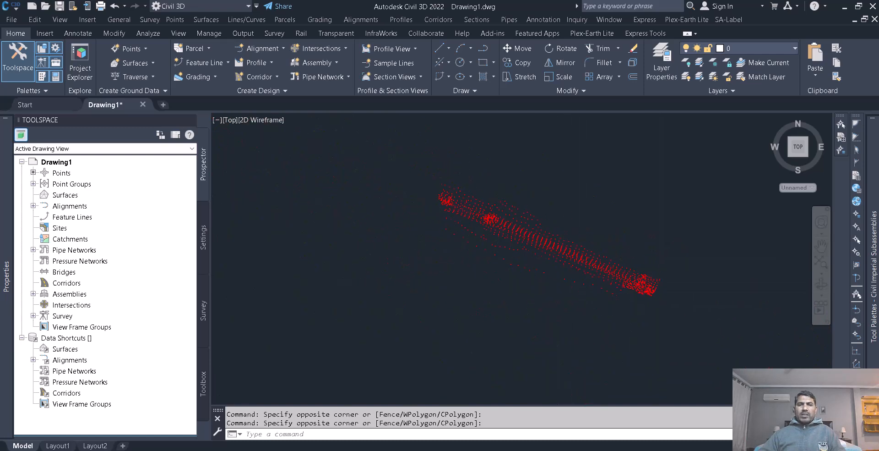
scroll(491, 206, up, 6)
scroll(465, 158, up, 5)
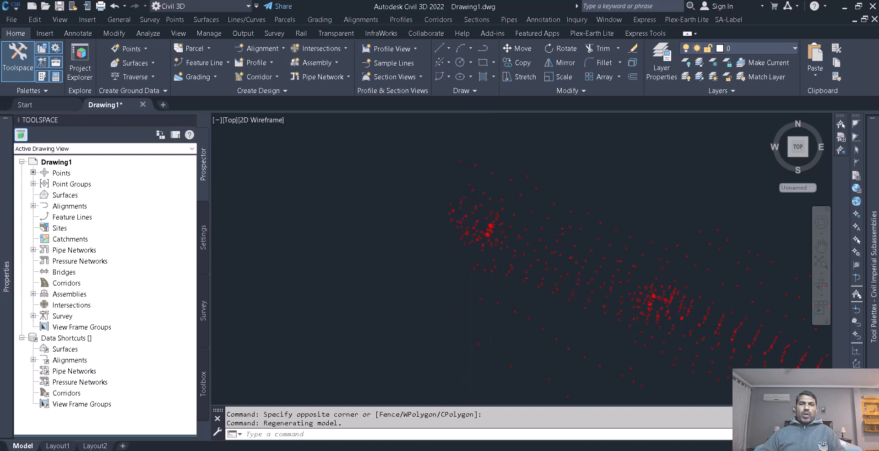
scroll(352, 129, down, 7)
scroll(506, 220, up, 7)
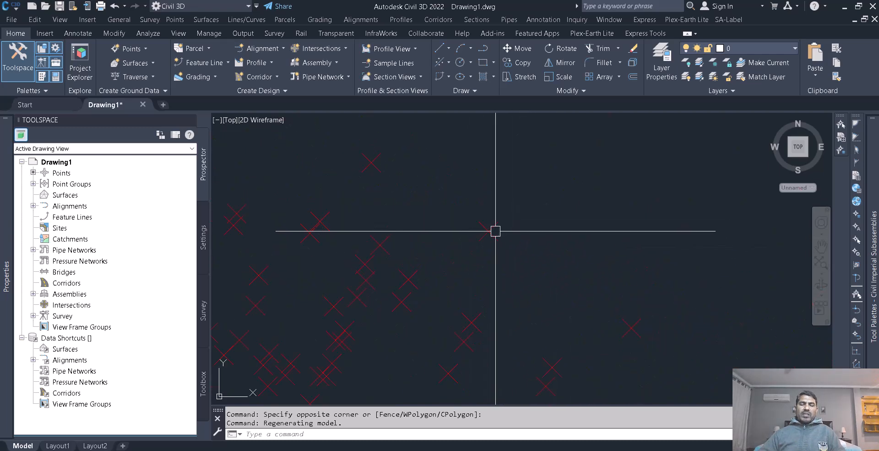
scroll(536, 215, down, 4)
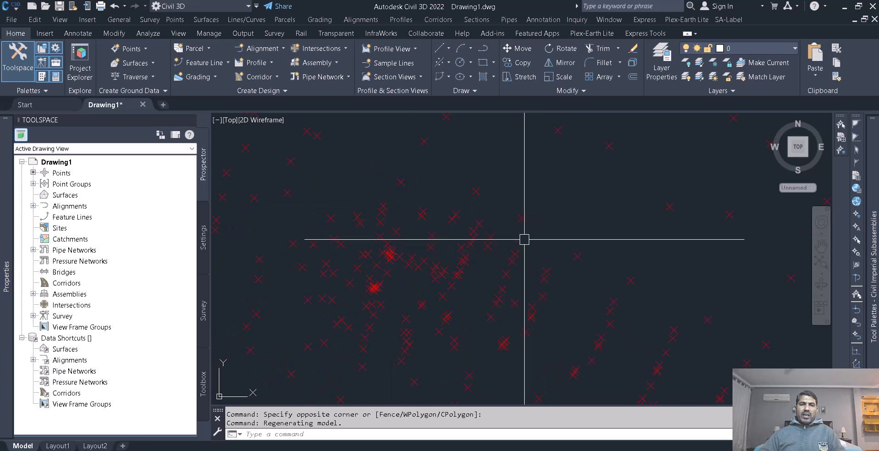
Open the _All Points group properties from one of the imported points and start editing its Basic point style
scroll(520, 222, up, 5)
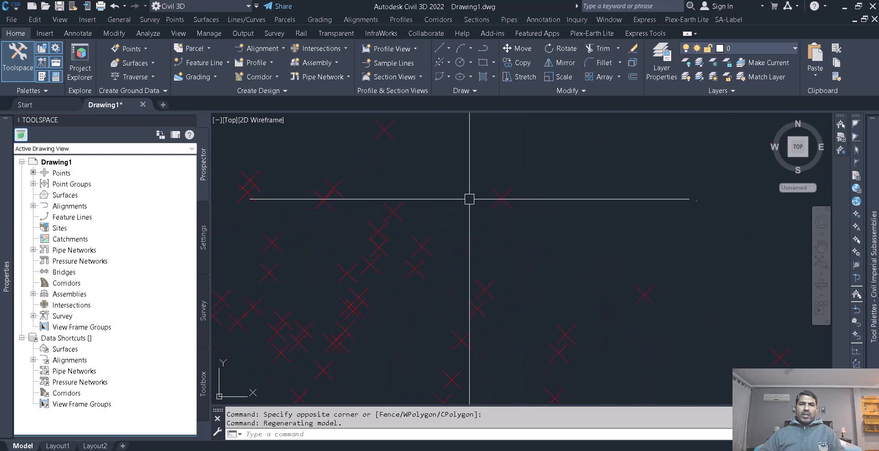
click(510, 191)
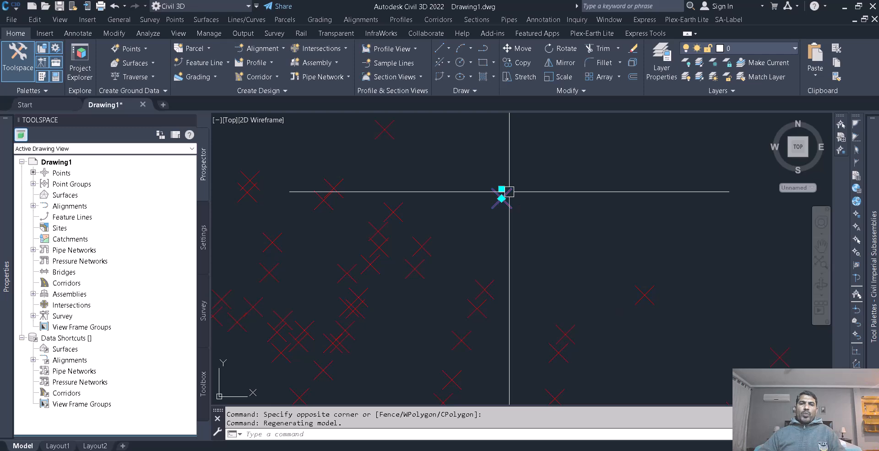
right_click(509, 191)
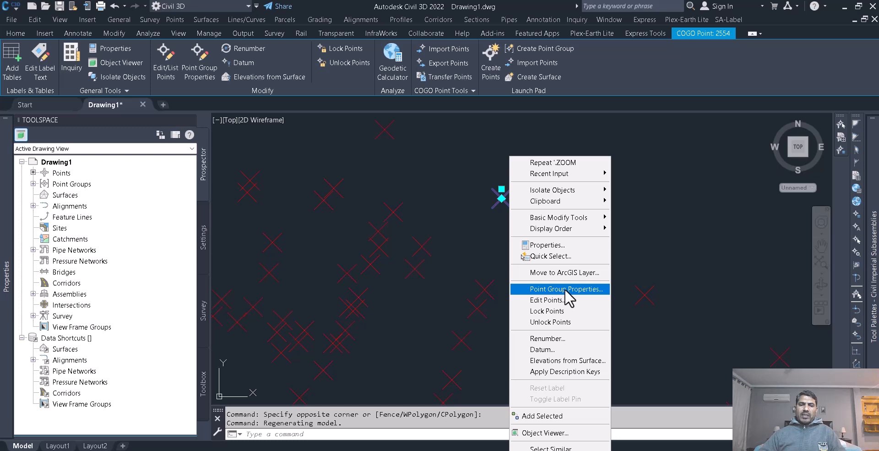
click(565, 288)
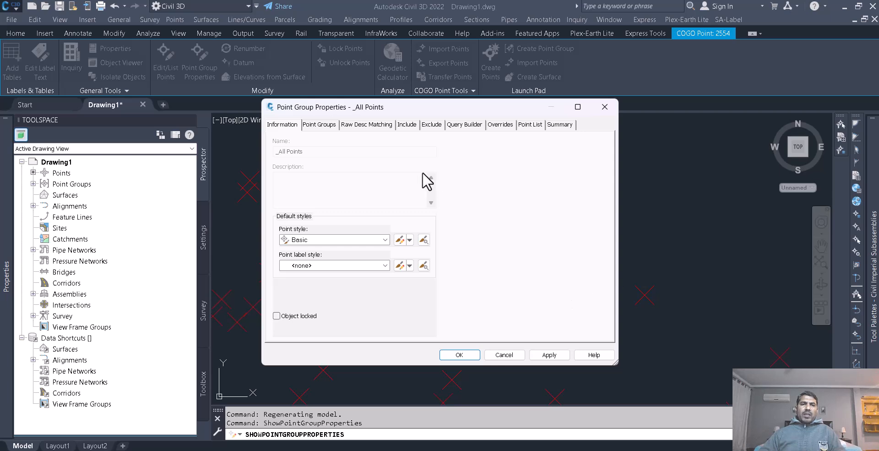
click(328, 239)
click(328, 238)
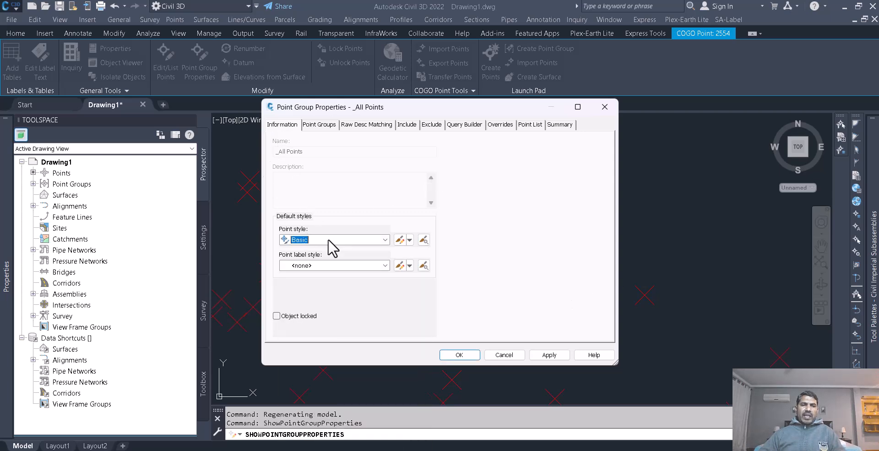
click(398, 238)
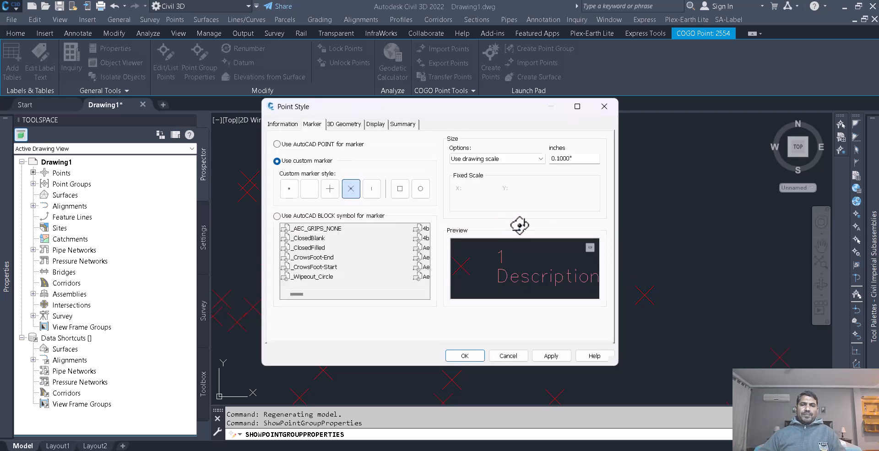
Set the Basic point style's custom marker to an X combined with a square and a circle
drag(484, 106, 526, 65)
click(415, 150)
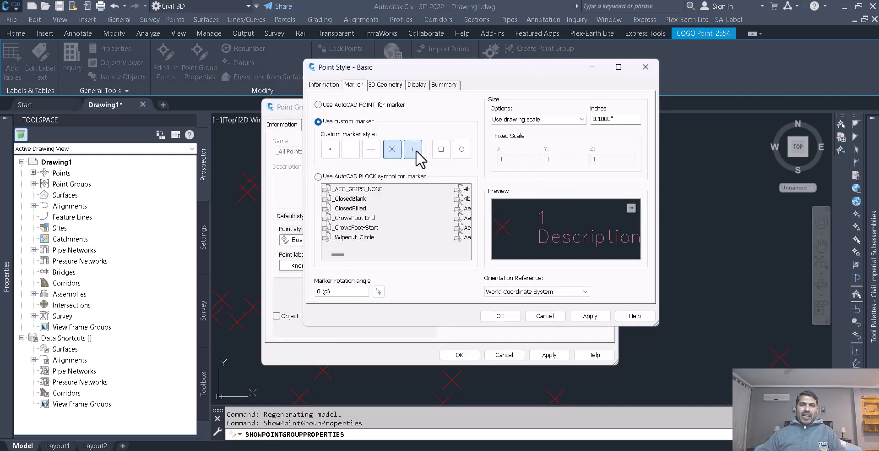
click(441, 150)
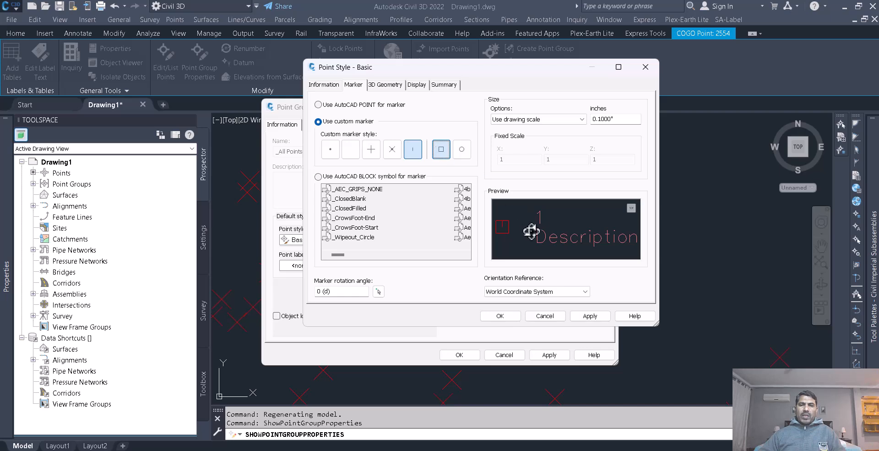
click(458, 149)
click(371, 149)
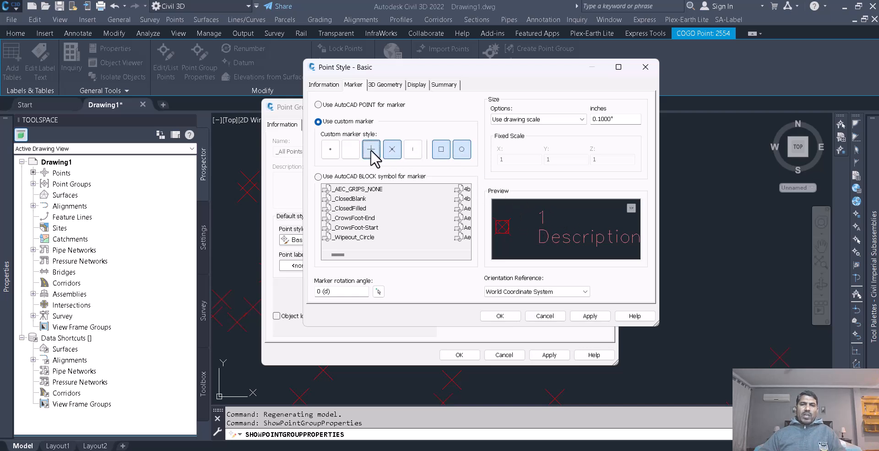
click(347, 147)
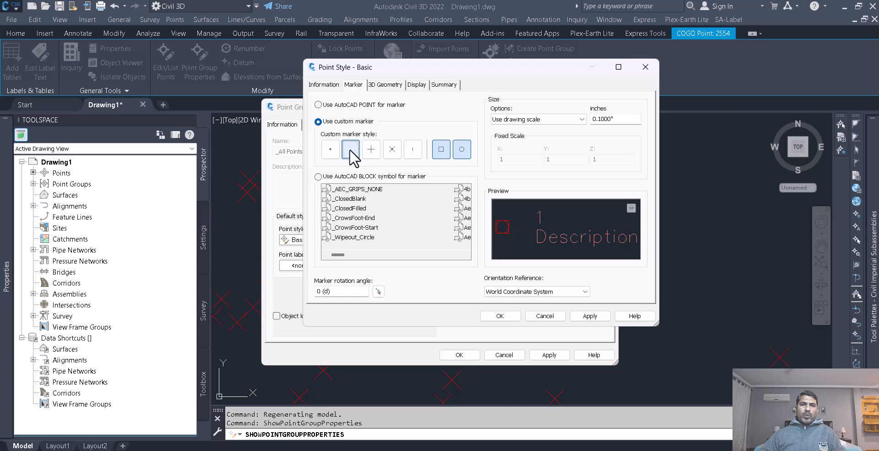
click(390, 149)
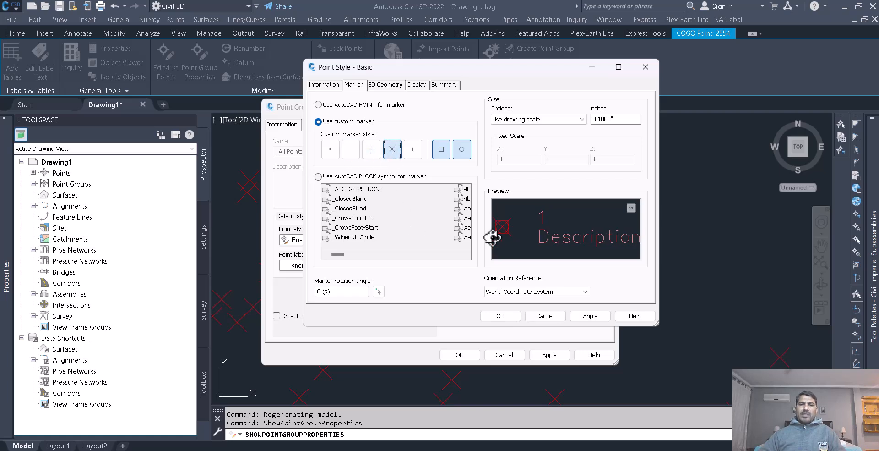
Set the marker size to 0.05 inches at drawing scale and save the Basic point style
double_click(620, 119)
text(0.05)
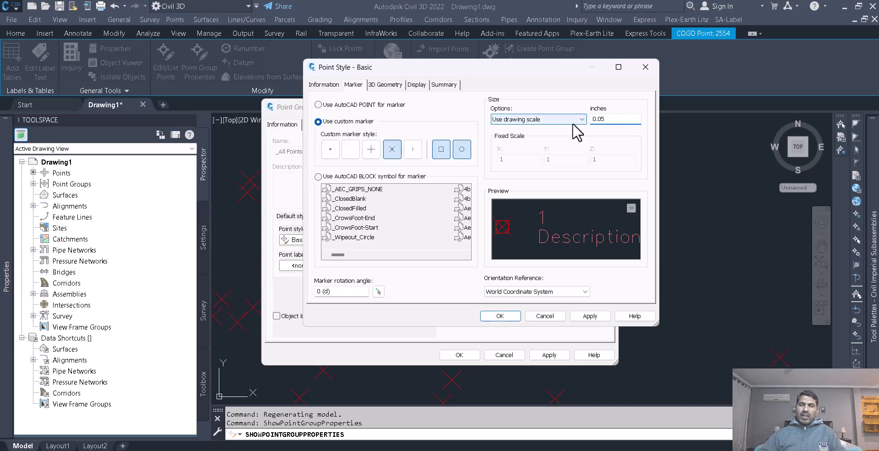
click(591, 316)
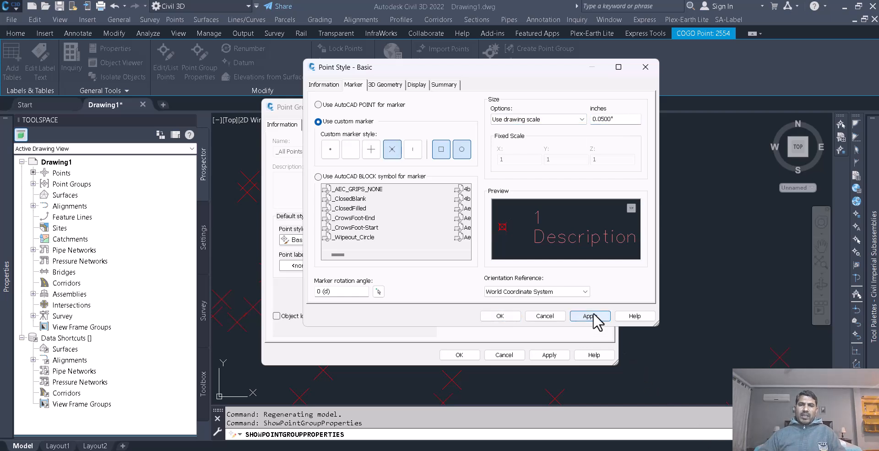
click(497, 316)
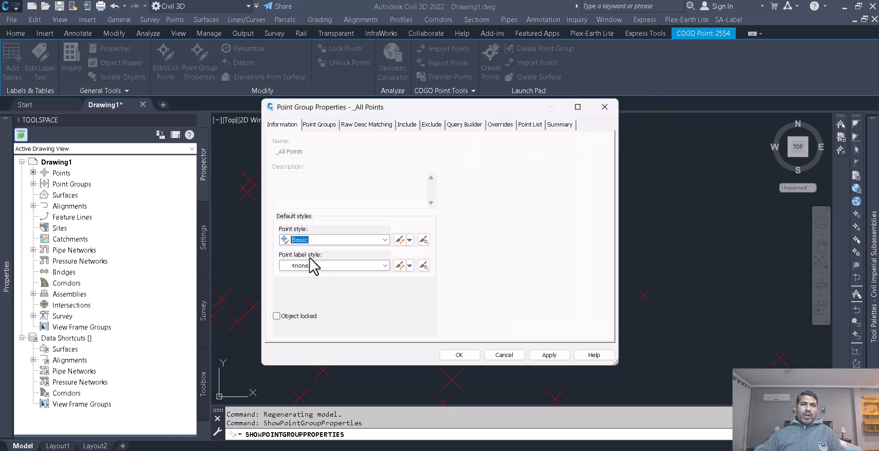
Set the _All Points label style to Description Only and open that label style for editing
click(337, 269)
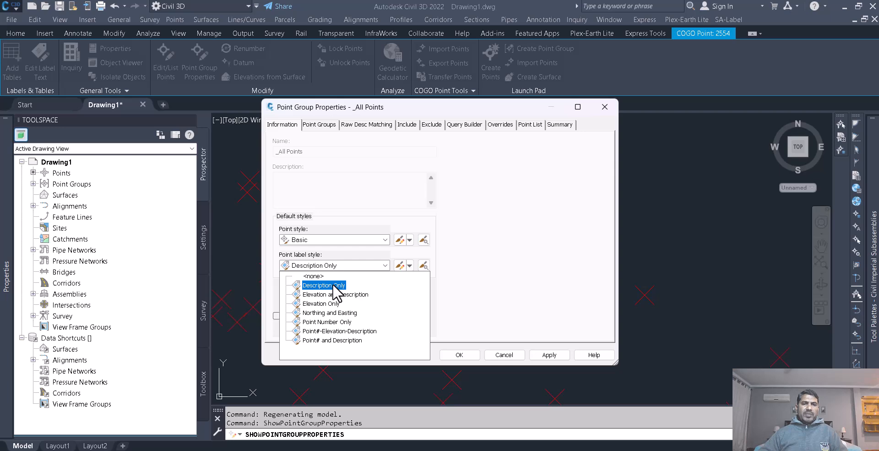
click(334, 284)
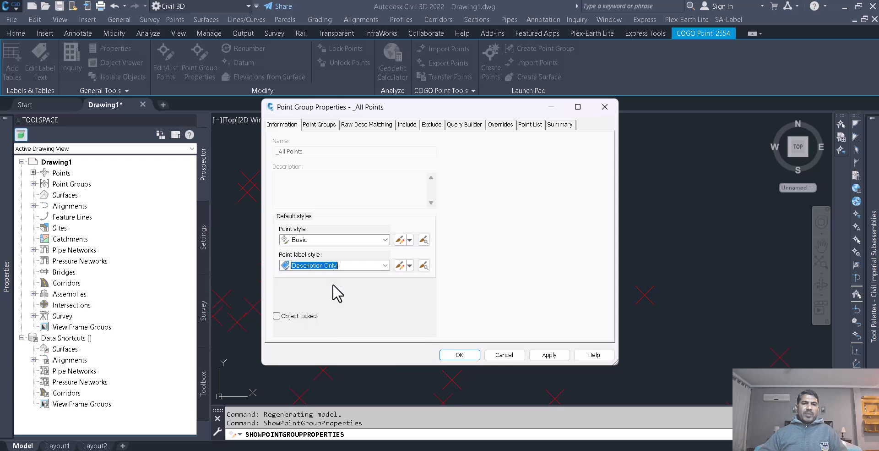
click(400, 265)
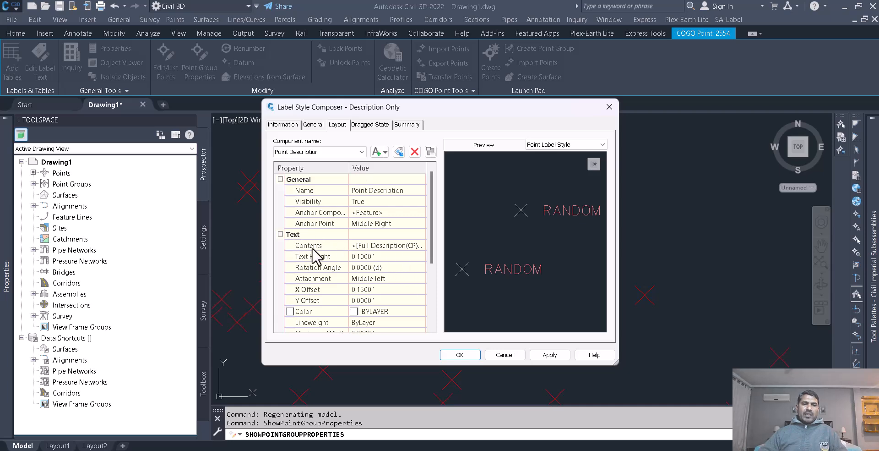
Format the full description contents of the Point Description component in Arial, magenta and bold
click(396, 247)
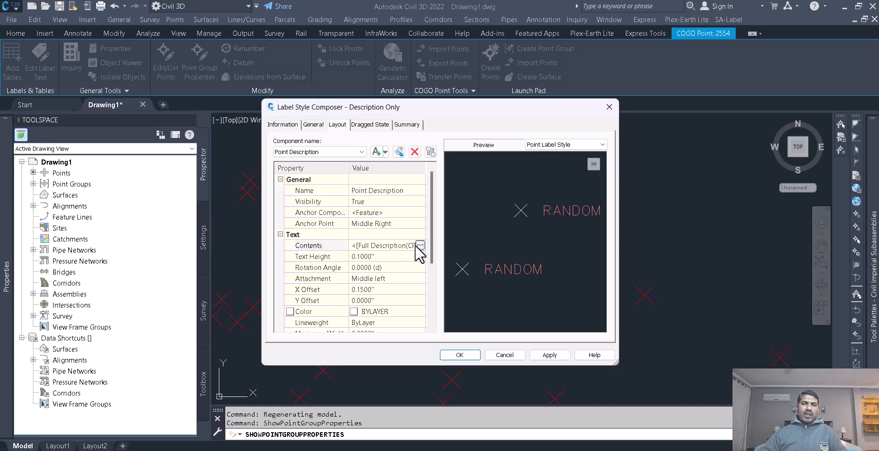
click(420, 245)
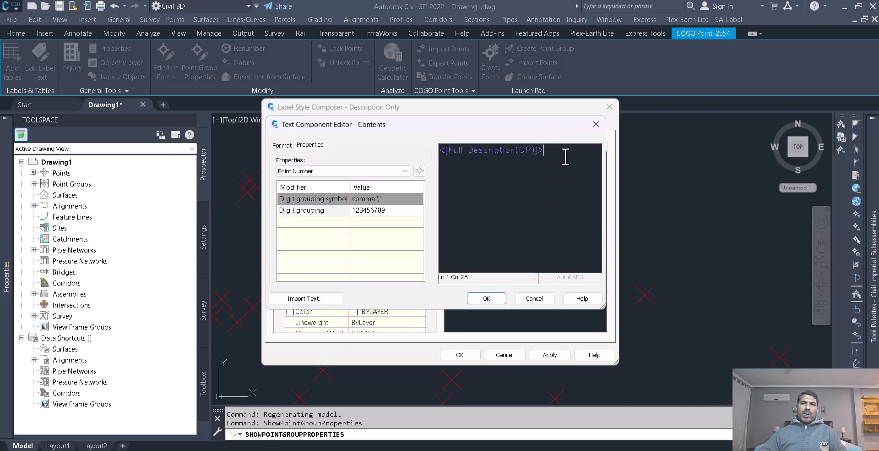
drag(554, 157, 436, 160)
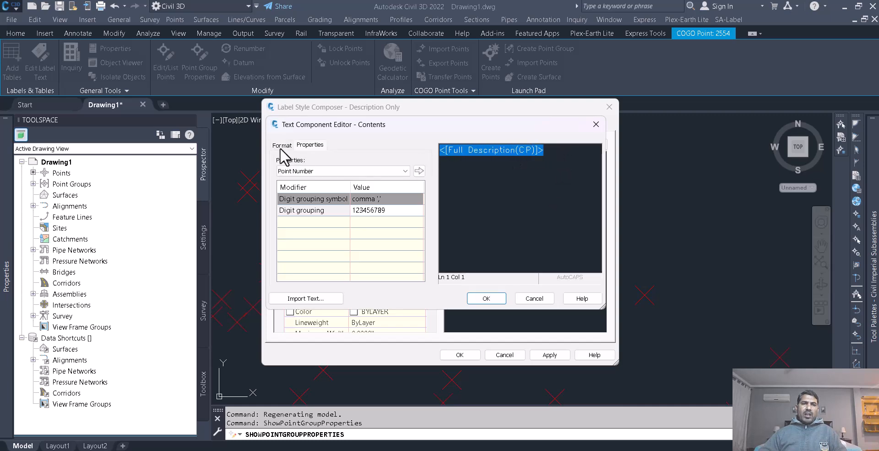
click(282, 145)
click(309, 215)
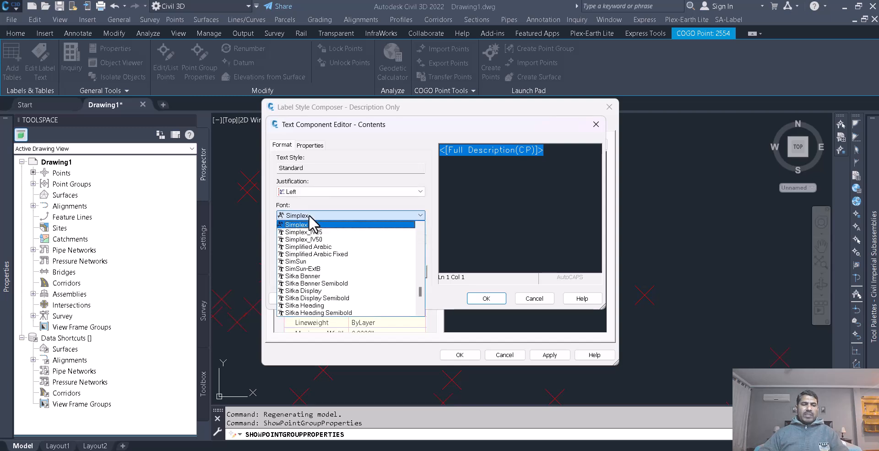
key(a)
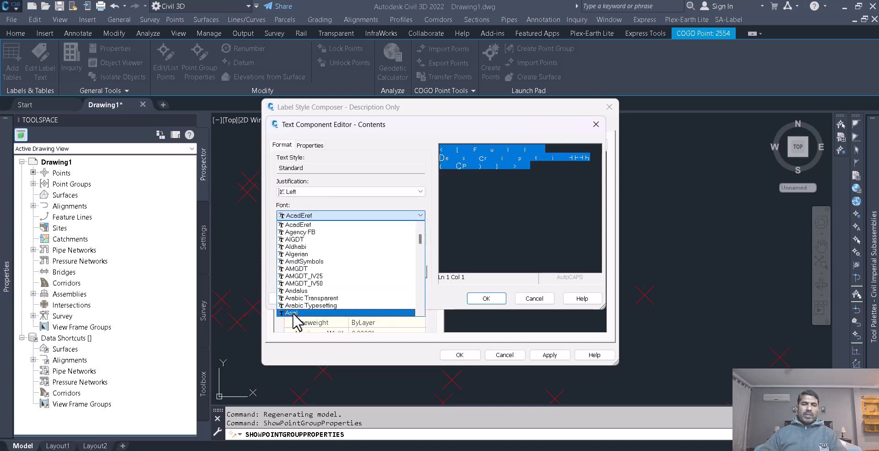
click(293, 313)
click(320, 239)
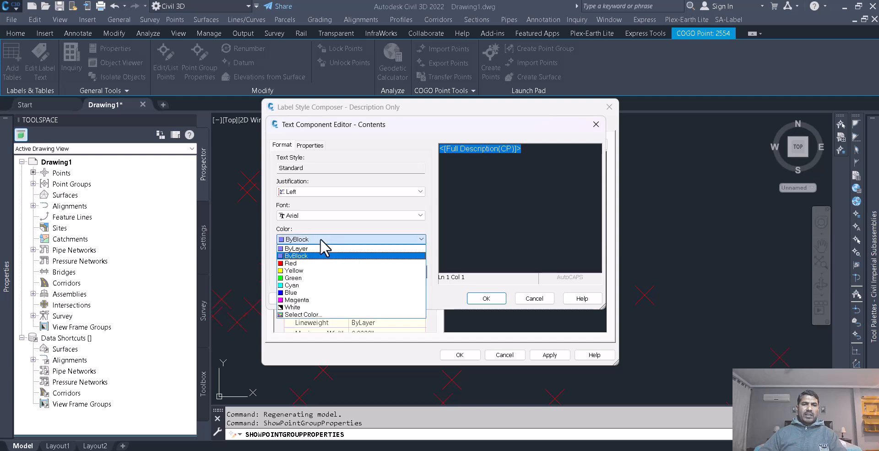
click(293, 300)
click(282, 272)
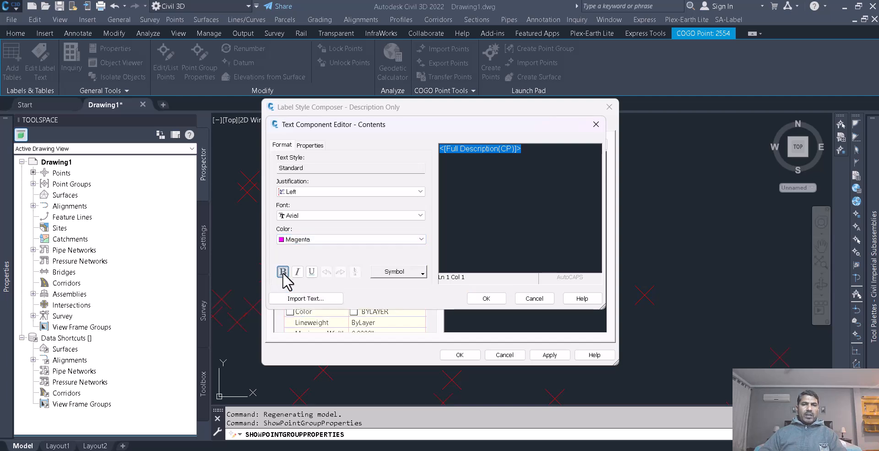
click(474, 300)
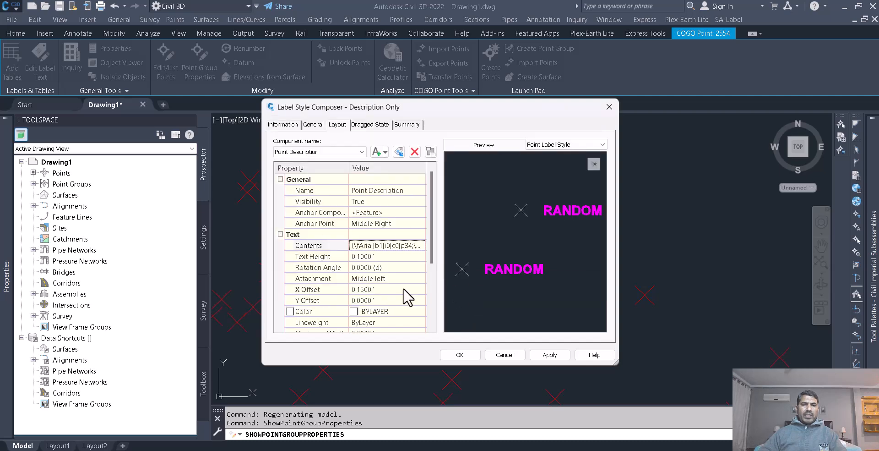
Set the Point Description X offset to 0.05 inches, then save the label style and the _All Points group properties
click(384, 289)
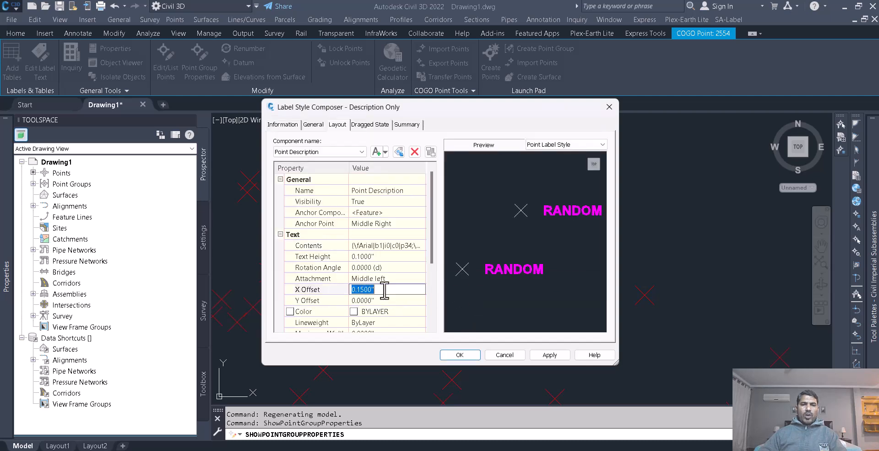
text(.05)
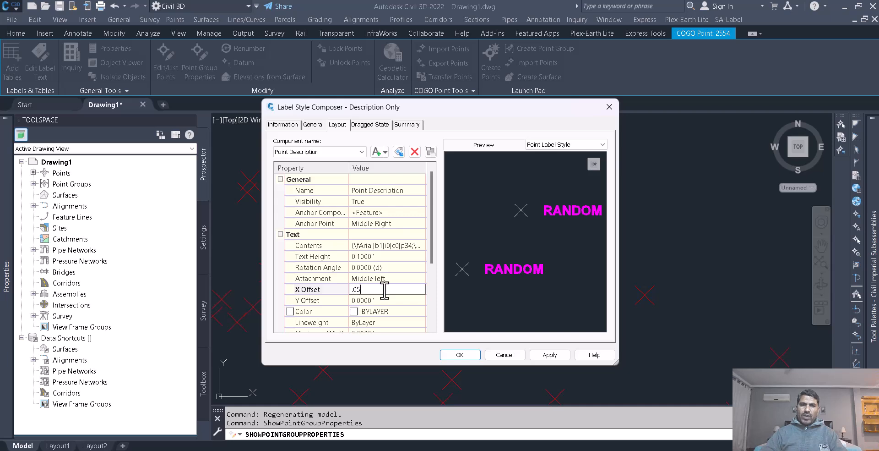
click(407, 278)
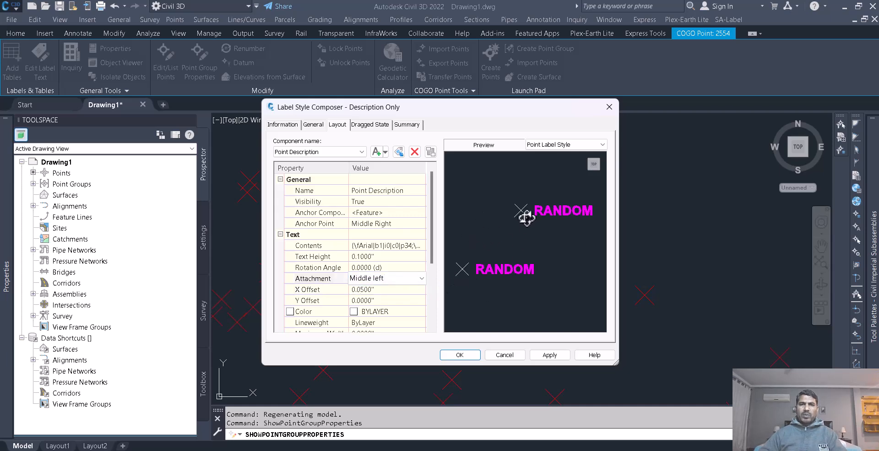
click(551, 356)
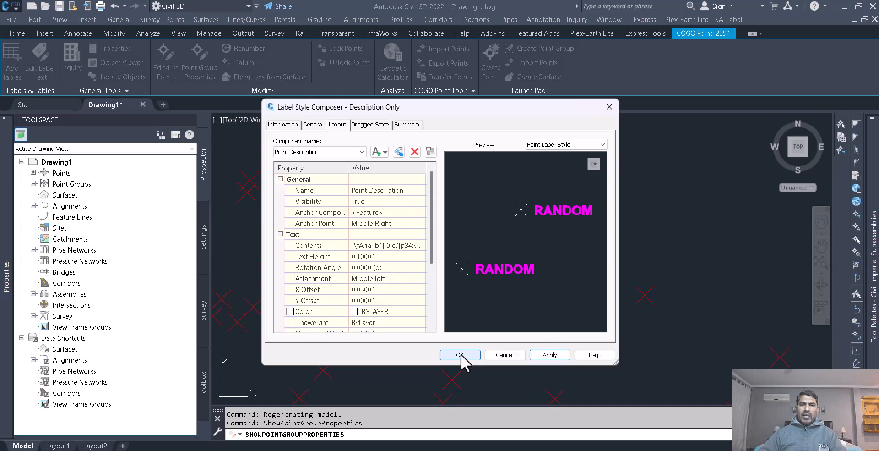
click(459, 354)
click(554, 355)
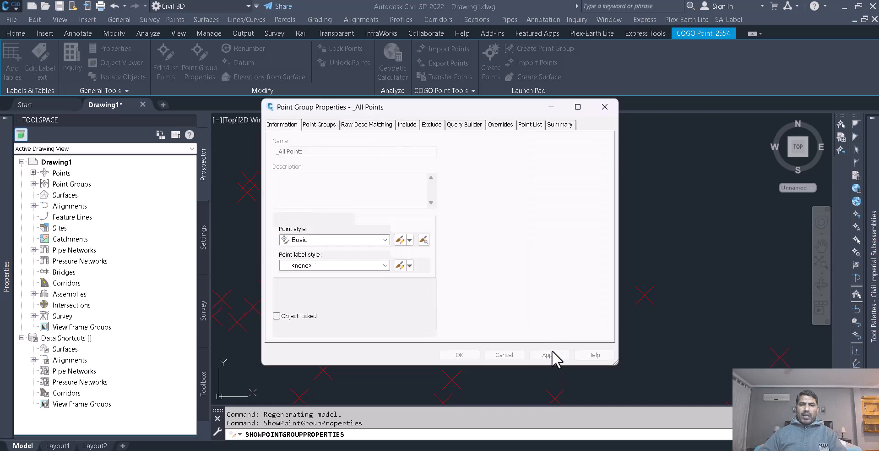
click(459, 355)
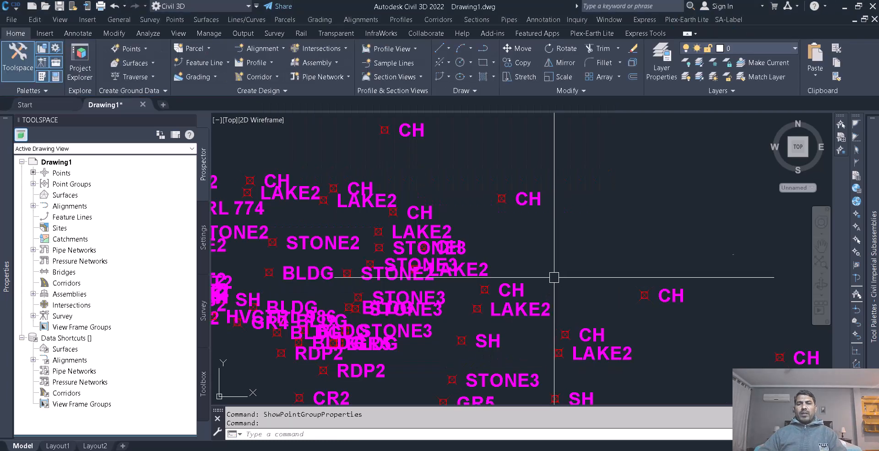
Inspect the new marker and description label up close on a single CH point
scroll(401, 165, down, 5)
scroll(315, 210, up, 2)
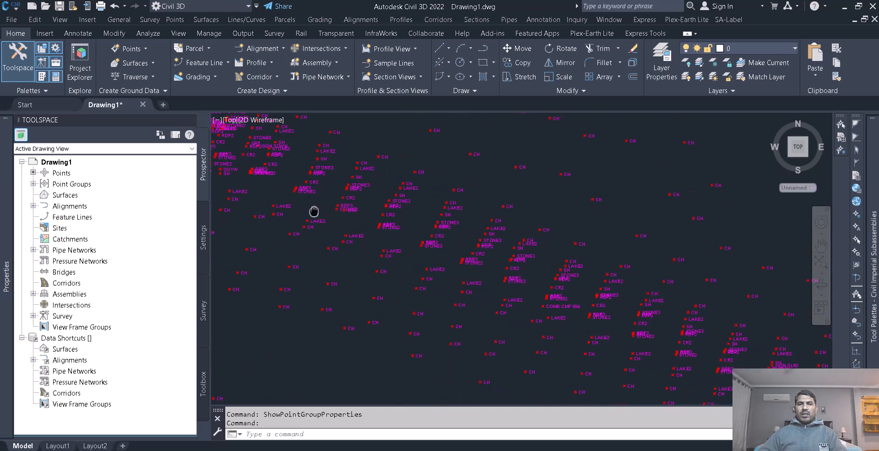
scroll(586, 202, up, 3)
scroll(614, 202, up, 5)
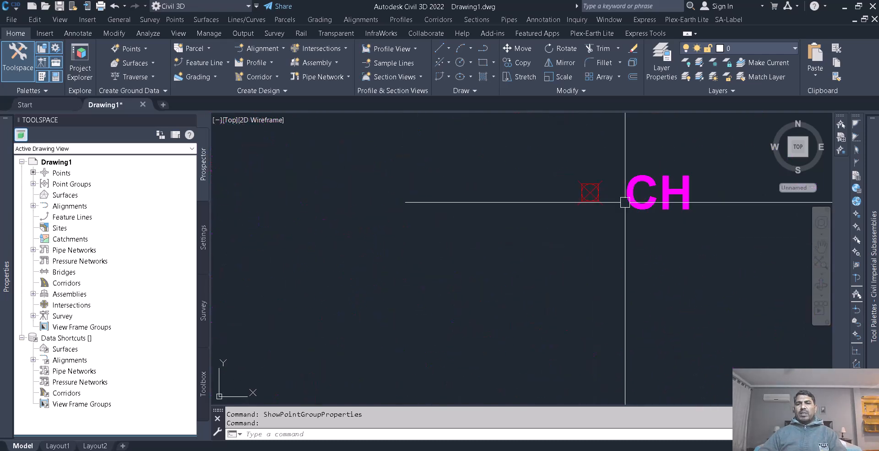
click(628, 202)
scroll(514, 266, down, 2)
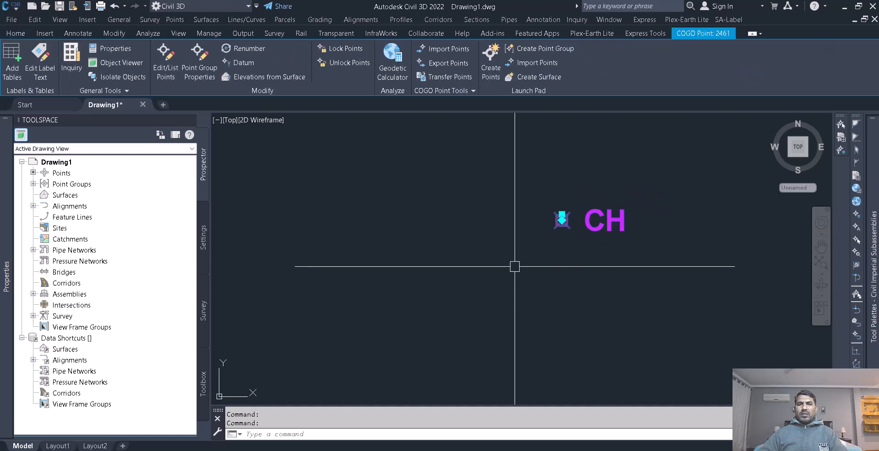
click(481, 270)
key(Escape)
click(456, 275)
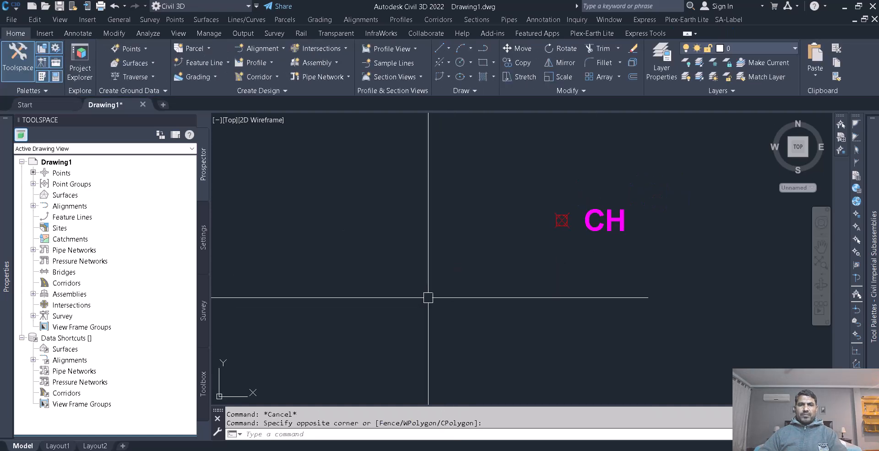
Examine the marker and description label sizes and overlaps across the whole survey point area
scroll(412, 296, down, 5)
scroll(477, 237, up, 3)
middle_drag(500, 257, 693, 258)
scroll(467, 227, down, 7)
scroll(376, 280, up, 2)
scroll(376, 280, up, 2)
middle_drag(360, 271, 579, 341)
middle_drag(470, 241, 582, 361)
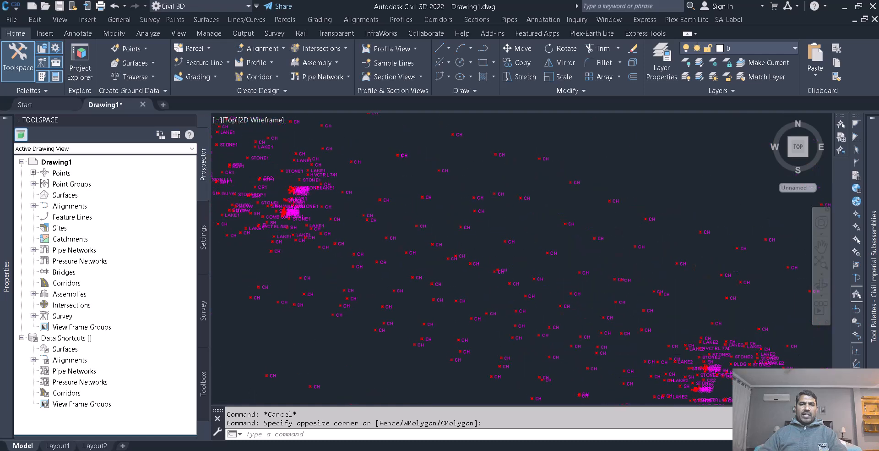
middle_drag(387, 239, 601, 314)
scroll(519, 303, up, 2)
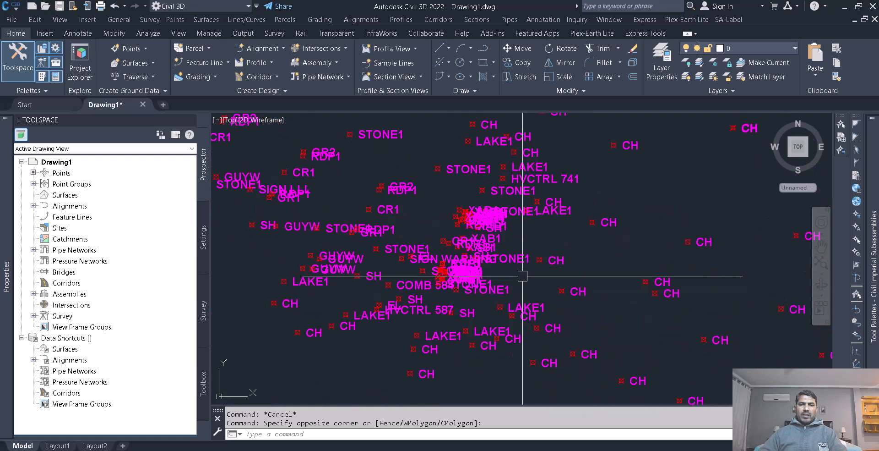
scroll(471, 242, down, 5)
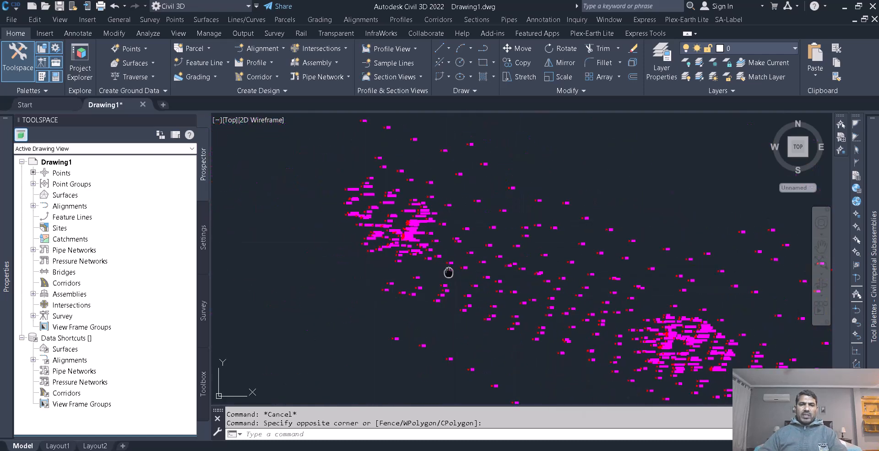
middle_drag(448, 273, 279, 162)
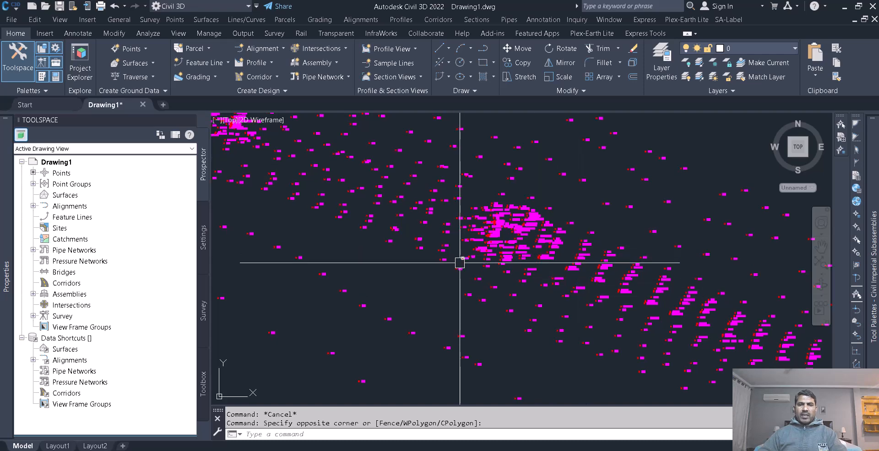
middle_drag(479, 294, 369, 219)
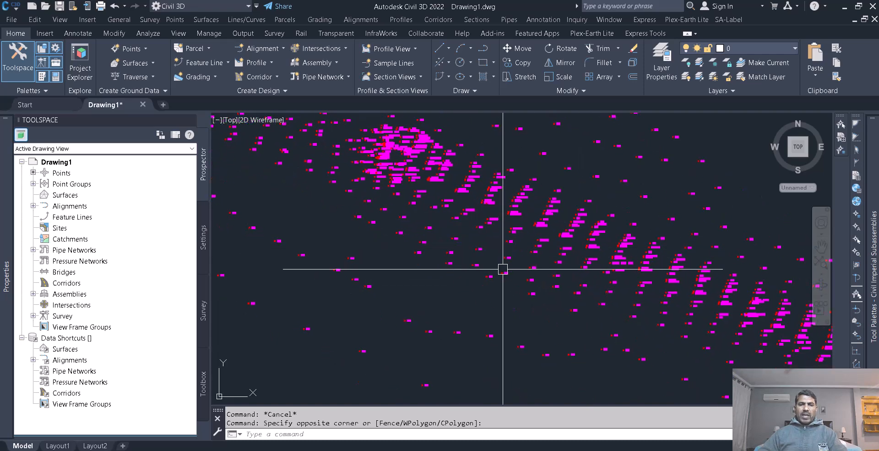
middle_drag(529, 273, 309, 233)
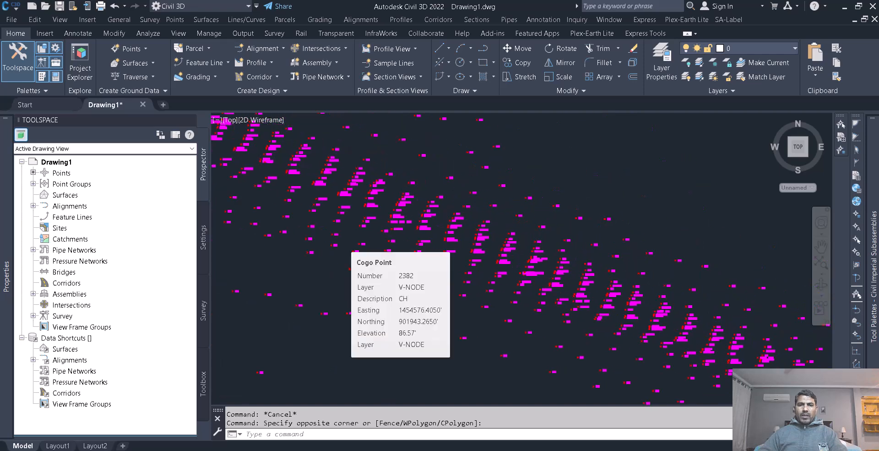
scroll(389, 222, down, 4)
middle_drag(706, 364, 569, 283)
scroll(570, 270, up, 5)
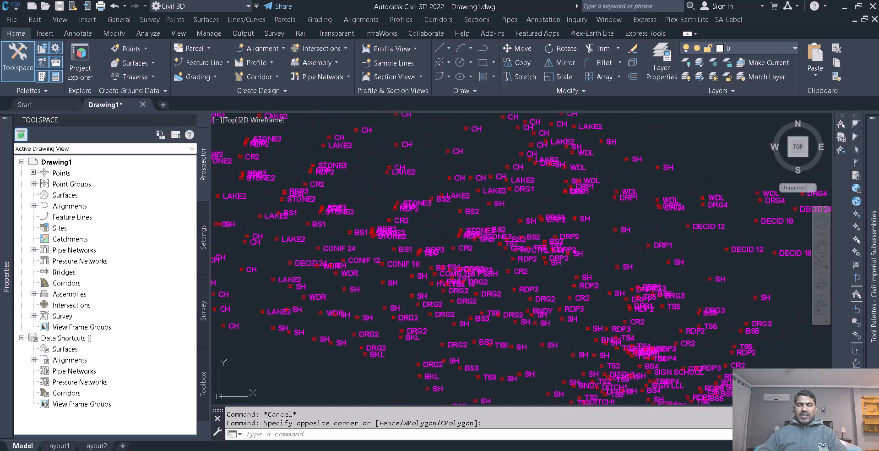
scroll(563, 278, up, 3)
middle_drag(520, 265, 677, 304)
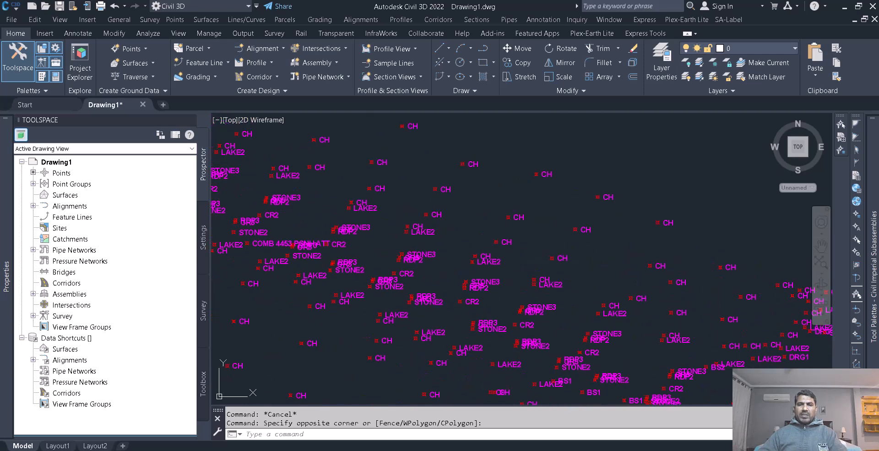
mouse_move(455, 210)
middle_down()
mouse_move(475, 225)
mouse_move(670, 272)
middle_up()
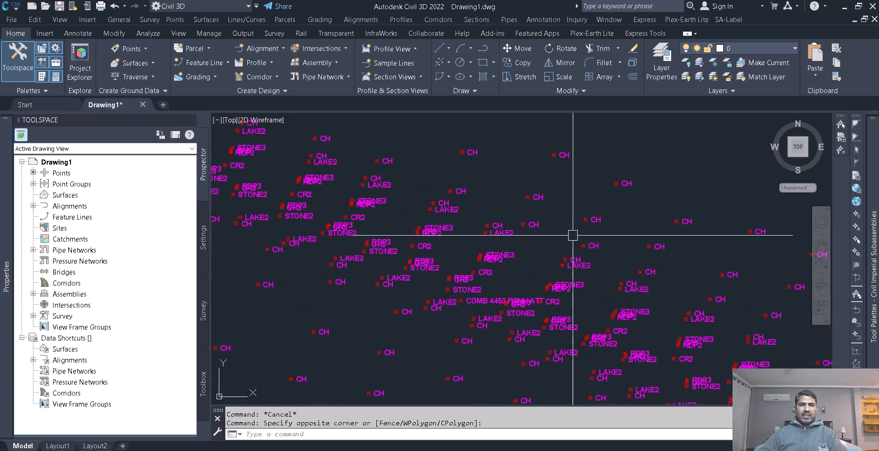
middle_drag(462, 209, 576, 300)
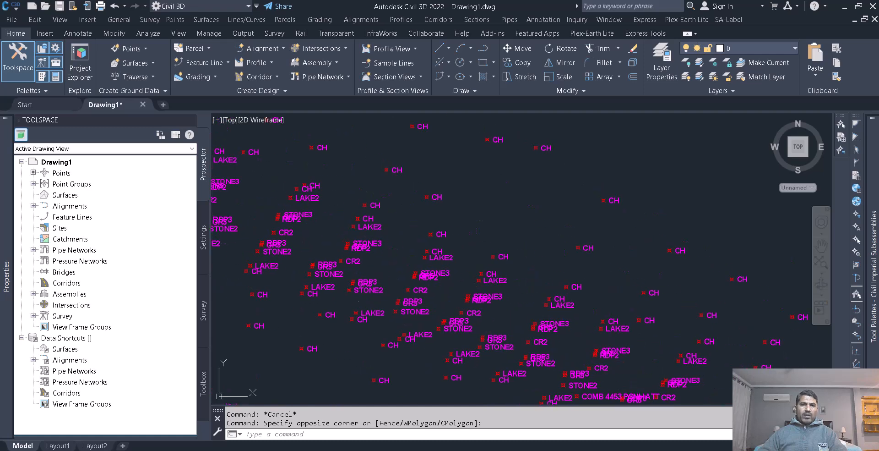
Open the _All Points group properties from one of the CH points
scroll(671, 272, down, 2)
scroll(507, 204, up, 6)
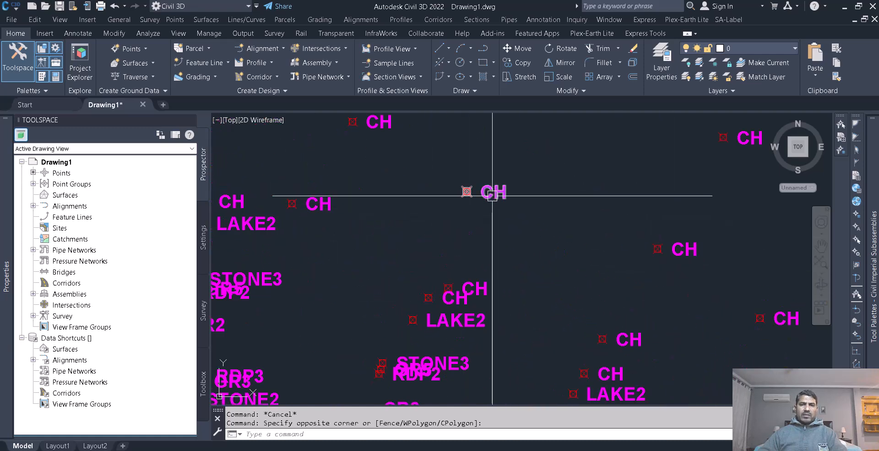
click(491, 192)
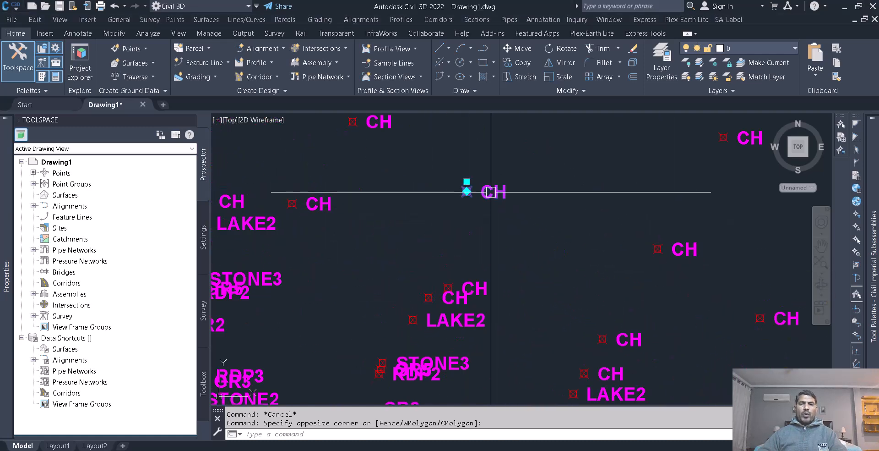
right_click(490, 191)
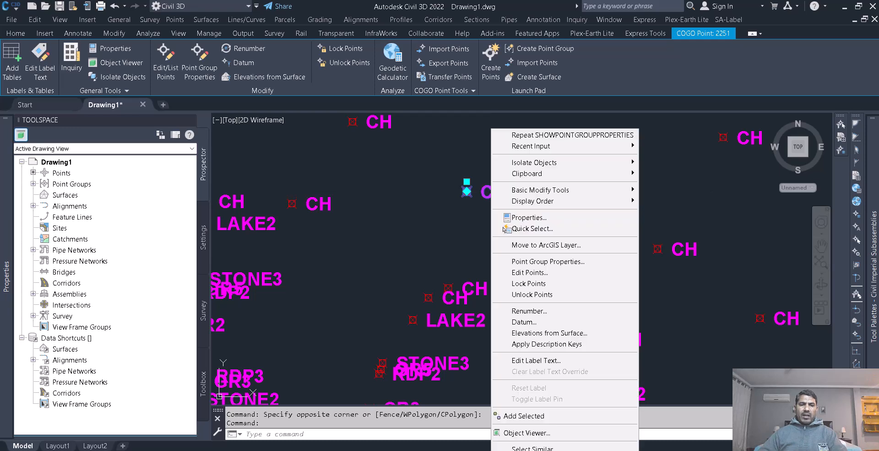
click(560, 262)
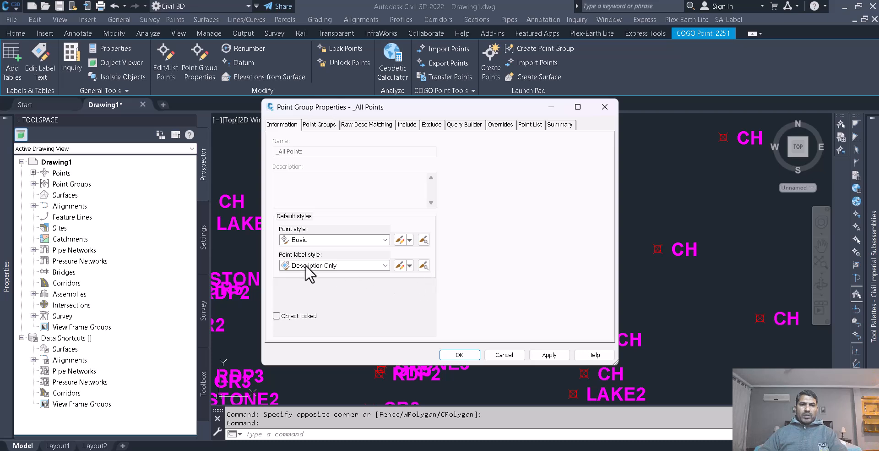
Edit the Description Only label style, applying a text height of 0.05 inches and an X offset of 0.015 inches
click(397, 264)
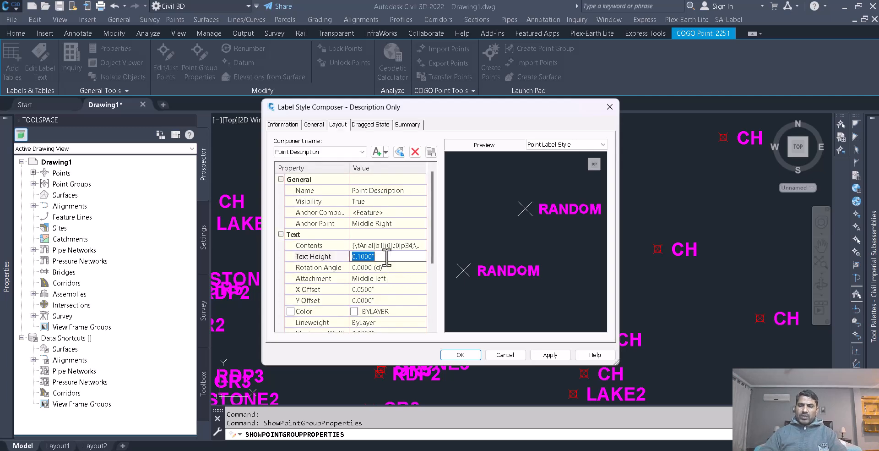
click(560, 353)
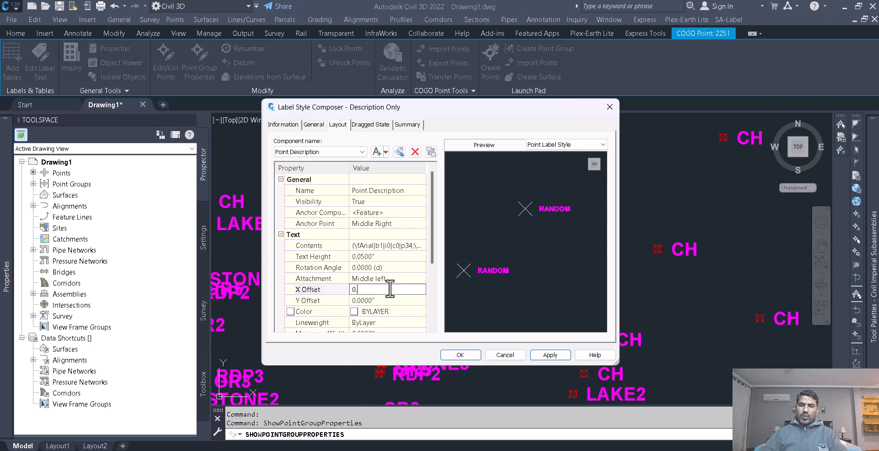
click(546, 354)
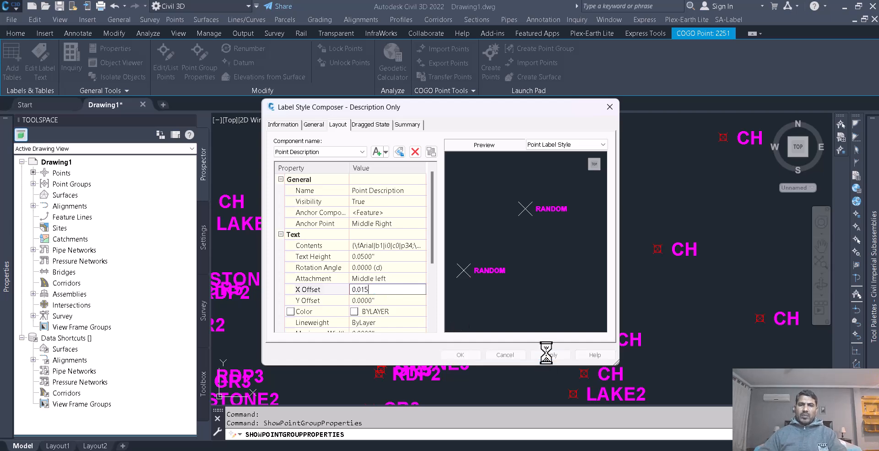
Accept the Description Only label style edits, apply the _All Points group properties and deselect the survey point
click(460, 355)
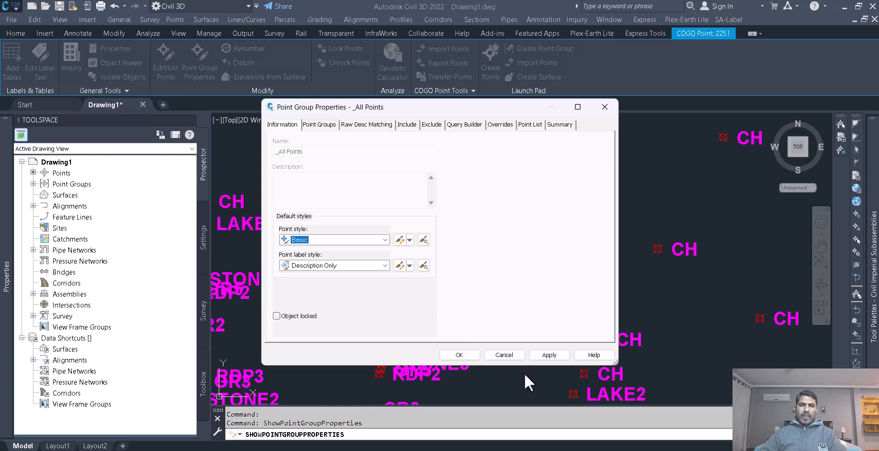
click(549, 354)
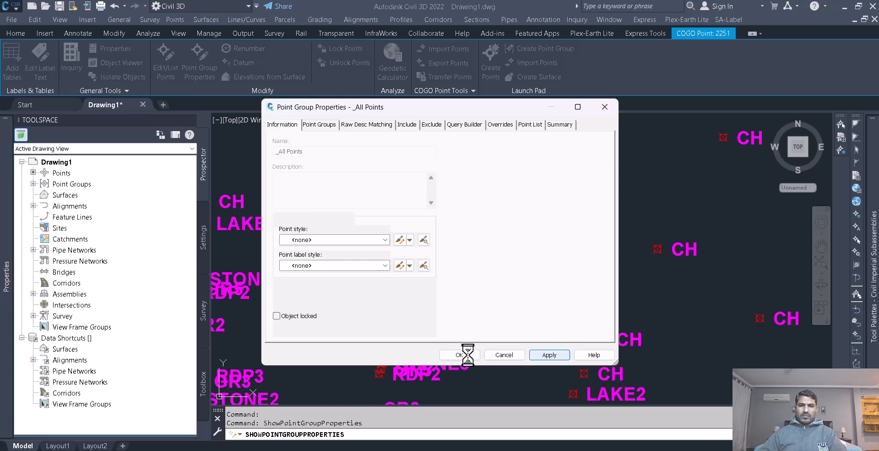
click(461, 355)
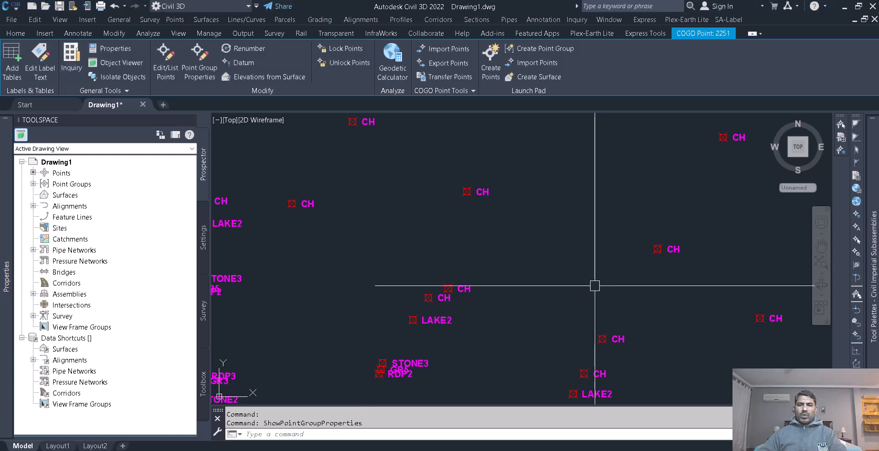
key(Escape)
Inspect the resized description labels and their spacing from the markers around the STONE3, GR5, RDP2, CH and LAKE2 points
scroll(428, 202, down, 6)
mouse_move(538, 249)
middle_down()
mouse_move(379, 171)
mouse_move(524, 259)
mouse_move(362, 172)
middle_up()
scroll(533, 294, up, 8)
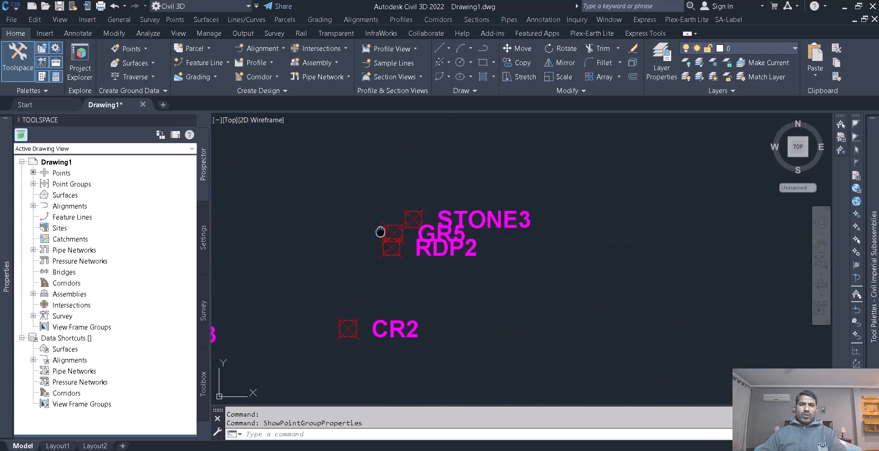
middle_drag(383, 232, 526, 333)
scroll(628, 197, up, 2)
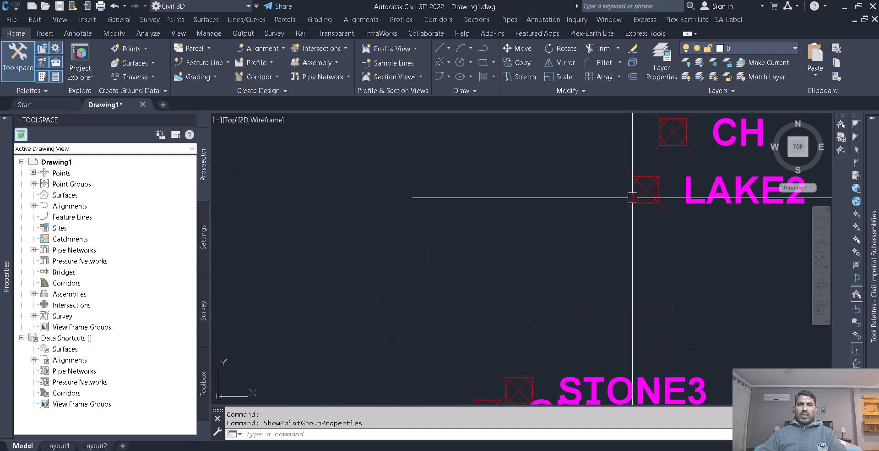
middle_drag(543, 198, 452, 261)
mouse_move(626, 192)
middle_down()
mouse_move(556, 236)
mouse_move(518, 279)
middle_up()
scroll(472, 241, down, 2)
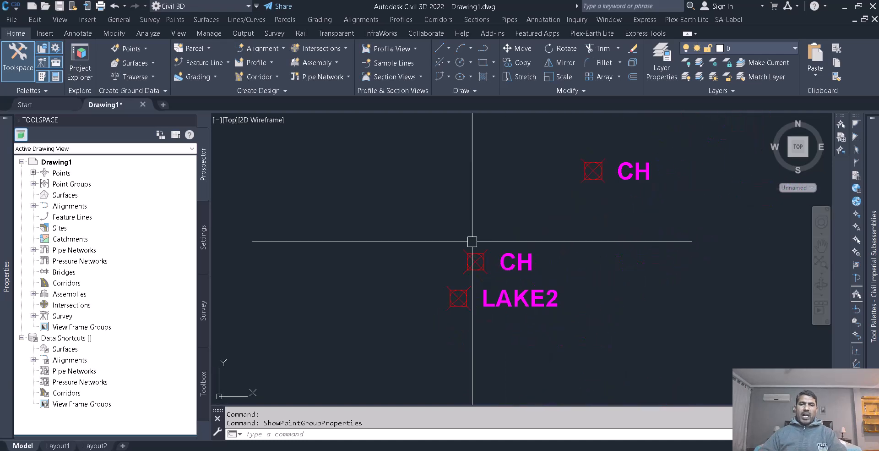
scroll(486, 178, down, 2)
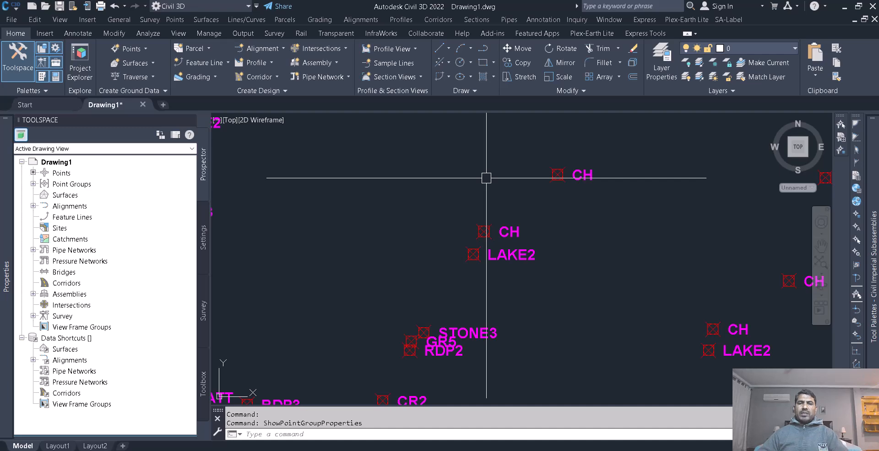
Check the description labels for overlaps along the neighbouring point clusters, including the COMB 4453 PSNH ATT point
middle_drag(514, 271, 477, 200)
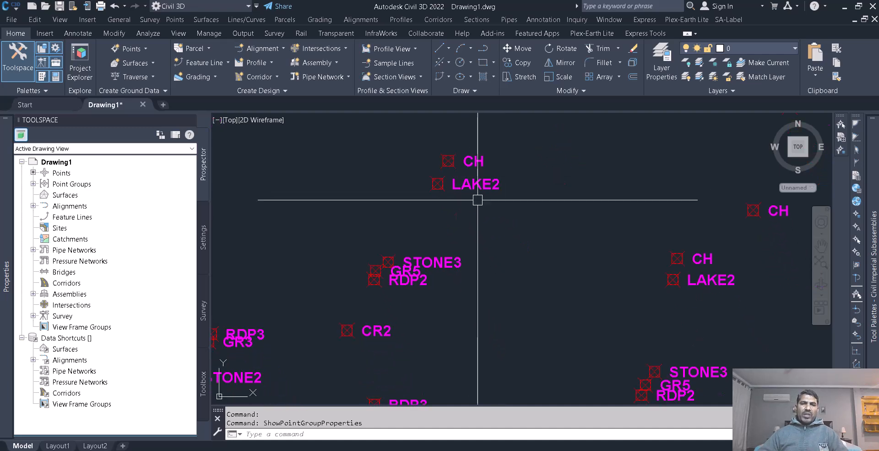
middle_drag(617, 308, 580, 235)
middle_drag(557, 313, 556, 238)
scroll(546, 256, down, 2)
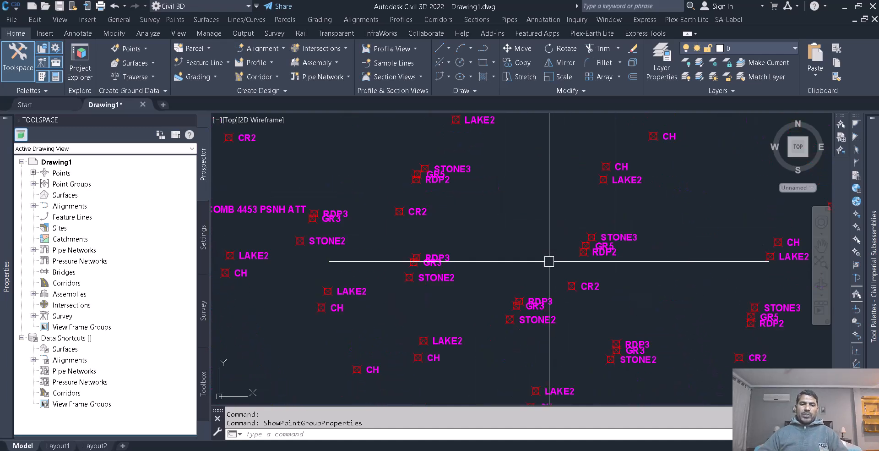
middle_drag(493, 260, 568, 295)
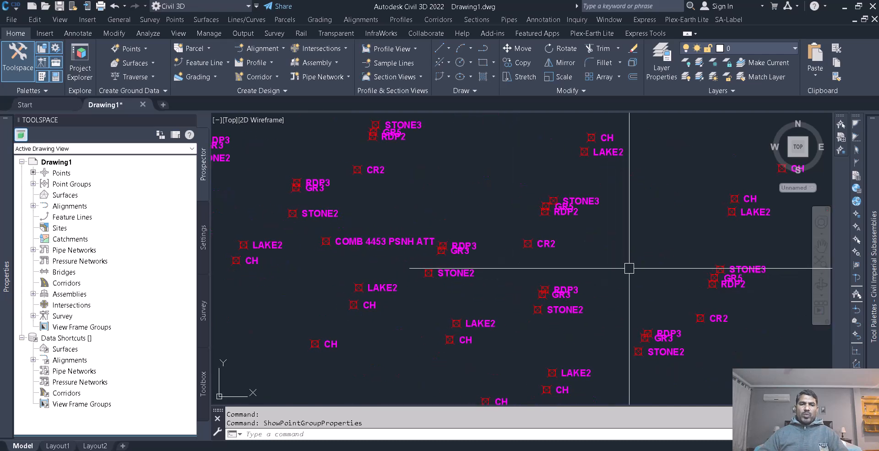
middle_drag(488, 239, 680, 280)
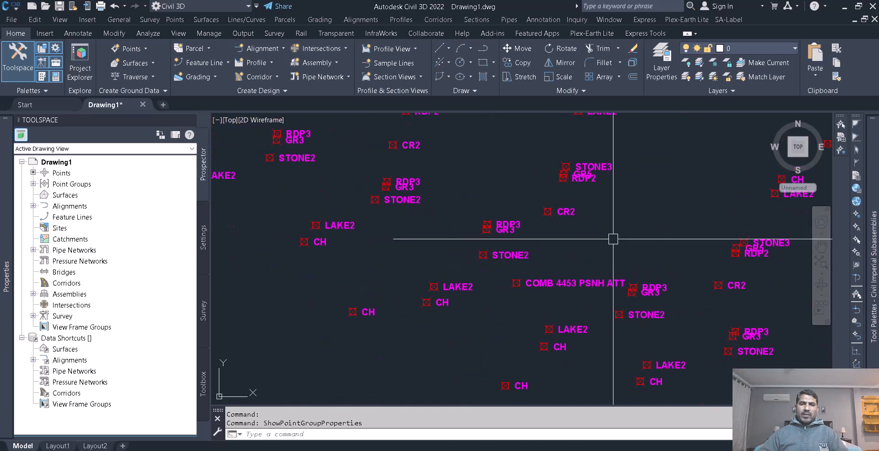
middle_drag(471, 235, 666, 281)
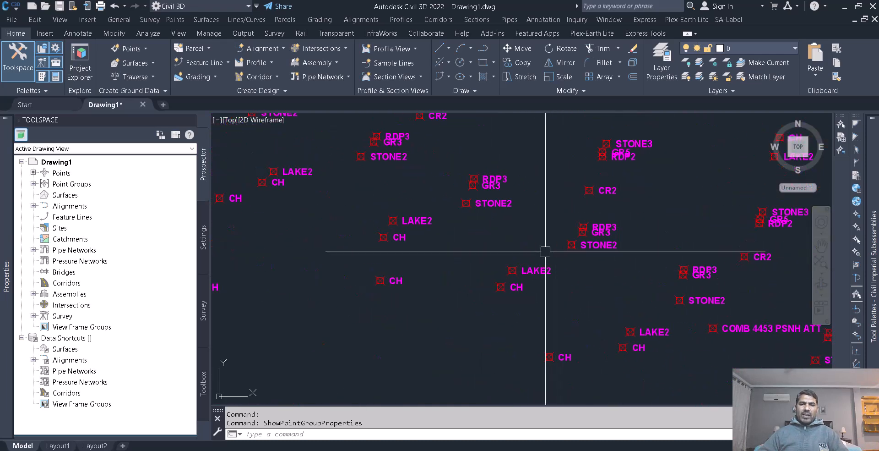
Review the distribution of markers and labels across the full extent of the imported survey points
scroll(531, 268, down, 5)
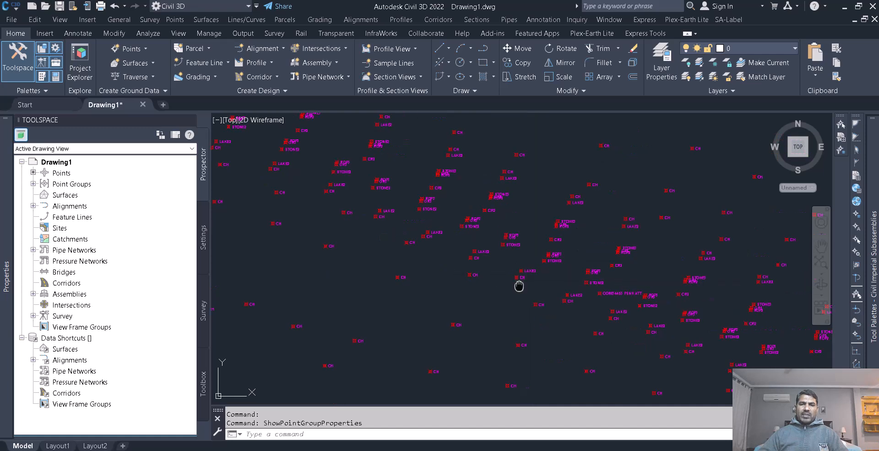
middle_drag(519, 285, 402, 181)
middle_drag(542, 255, 343, 215)
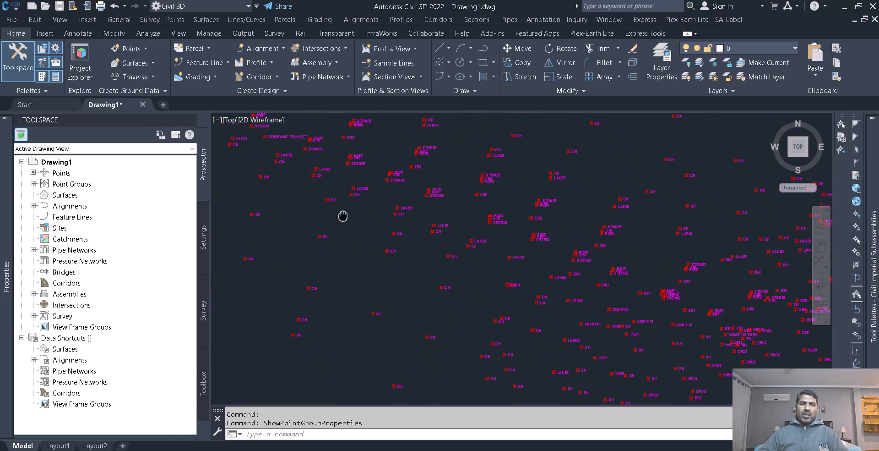
middle_drag(532, 251, 349, 254)
scroll(398, 235, down, 5)
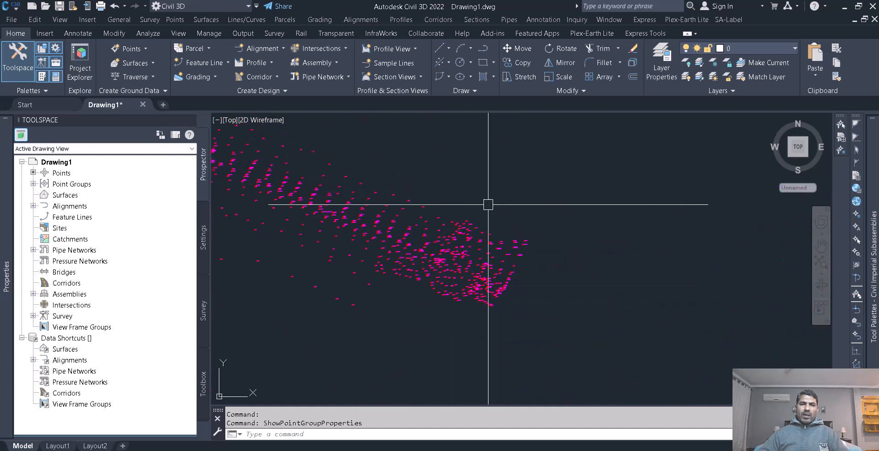
scroll(383, 221, up, 3)
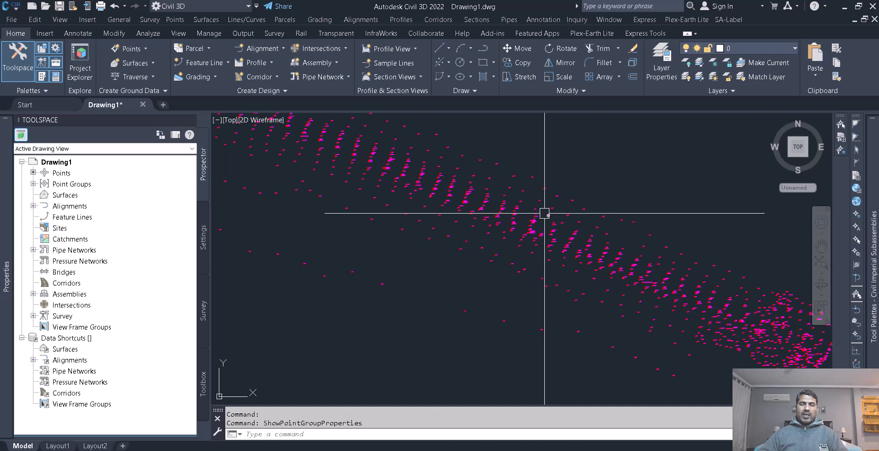
scroll(501, 207, down, 3)
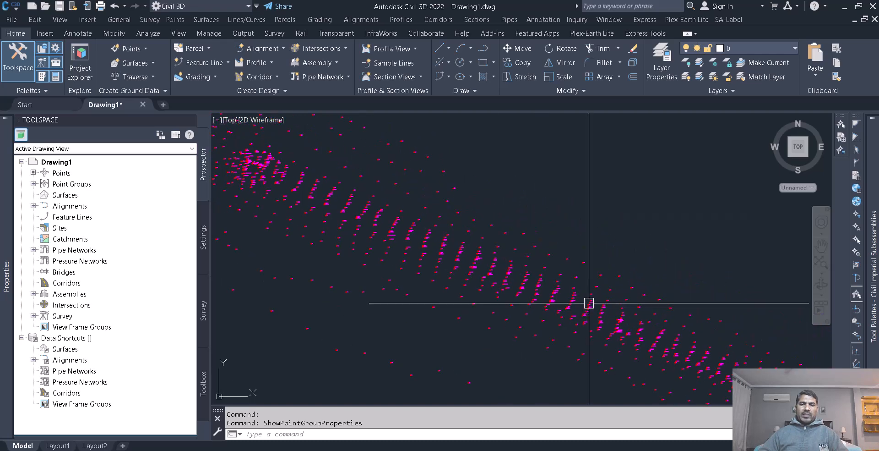